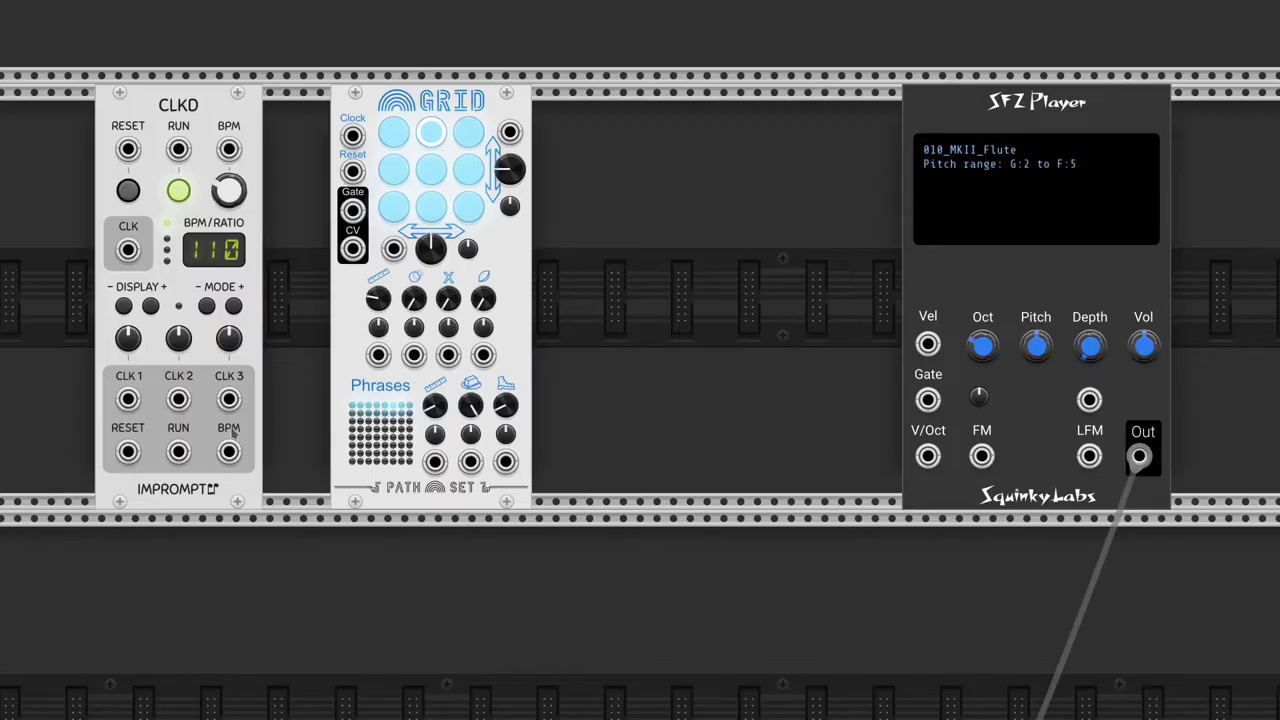
Clock and reset the Rainbow Grid from CLKD's CLK 1 and Reset, and send its Gate to the SFZ Player
left_click_drag(131, 401, 352, 136)
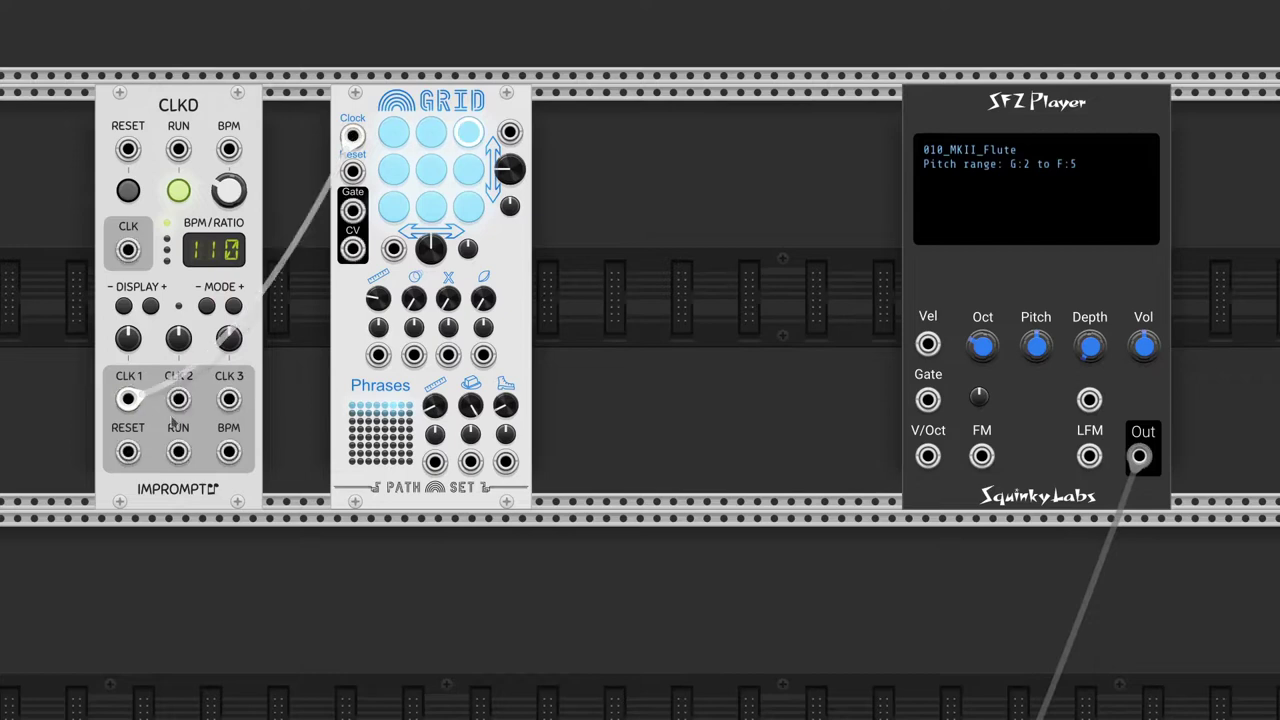
left_click_drag(132, 452, 350, 172)
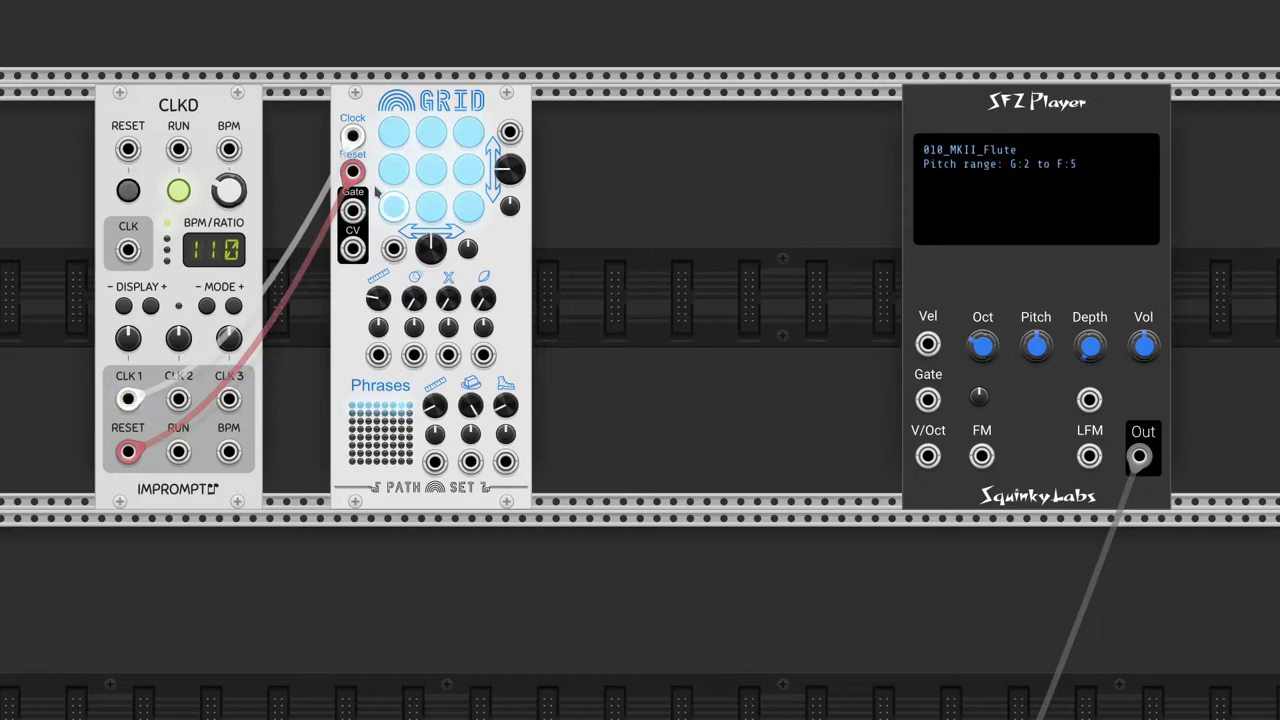
left_click_drag(352, 210, 924, 416)
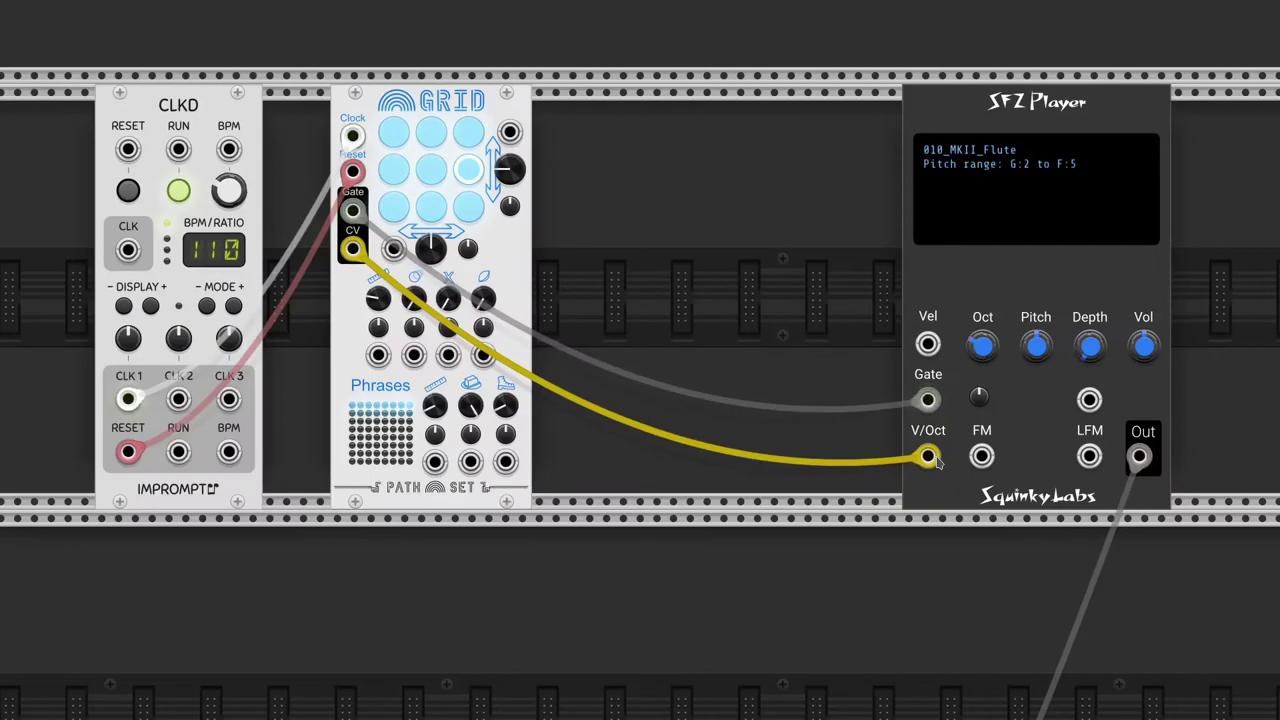
Inspect one Rainbow Grid pad's note options, then dismiss them
right_click(397, 131)
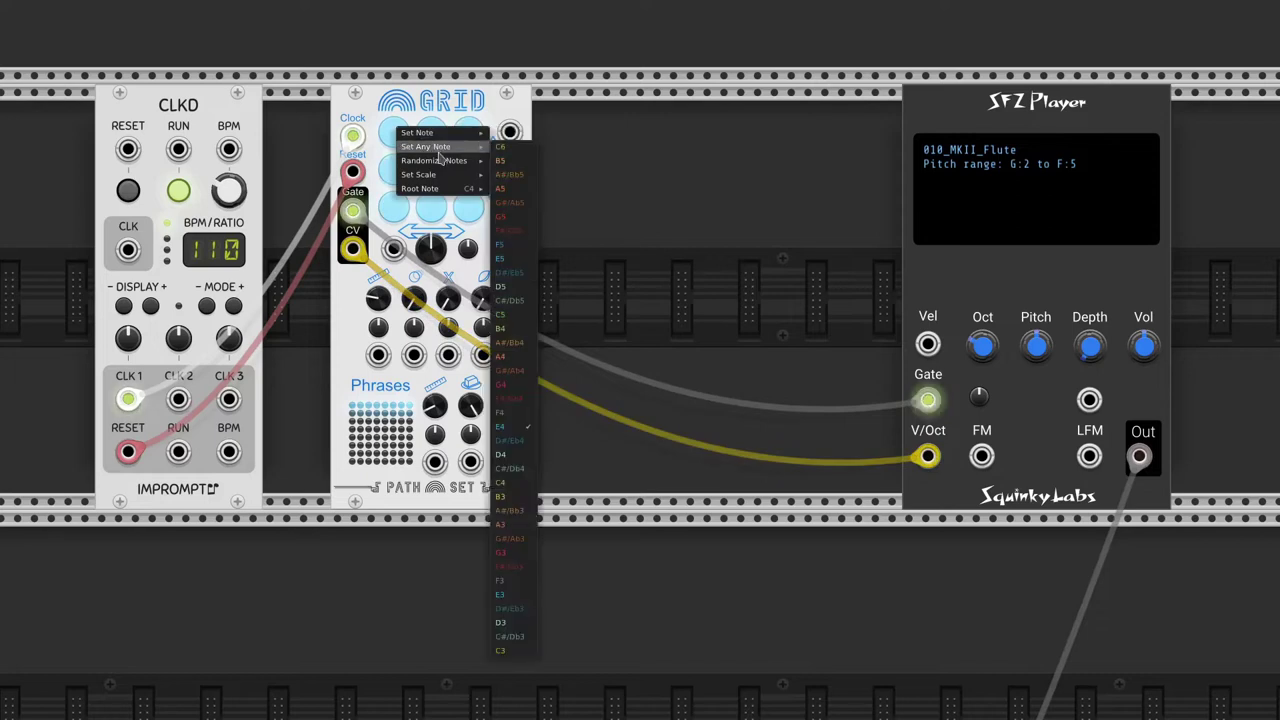
mouse_move(437, 170)
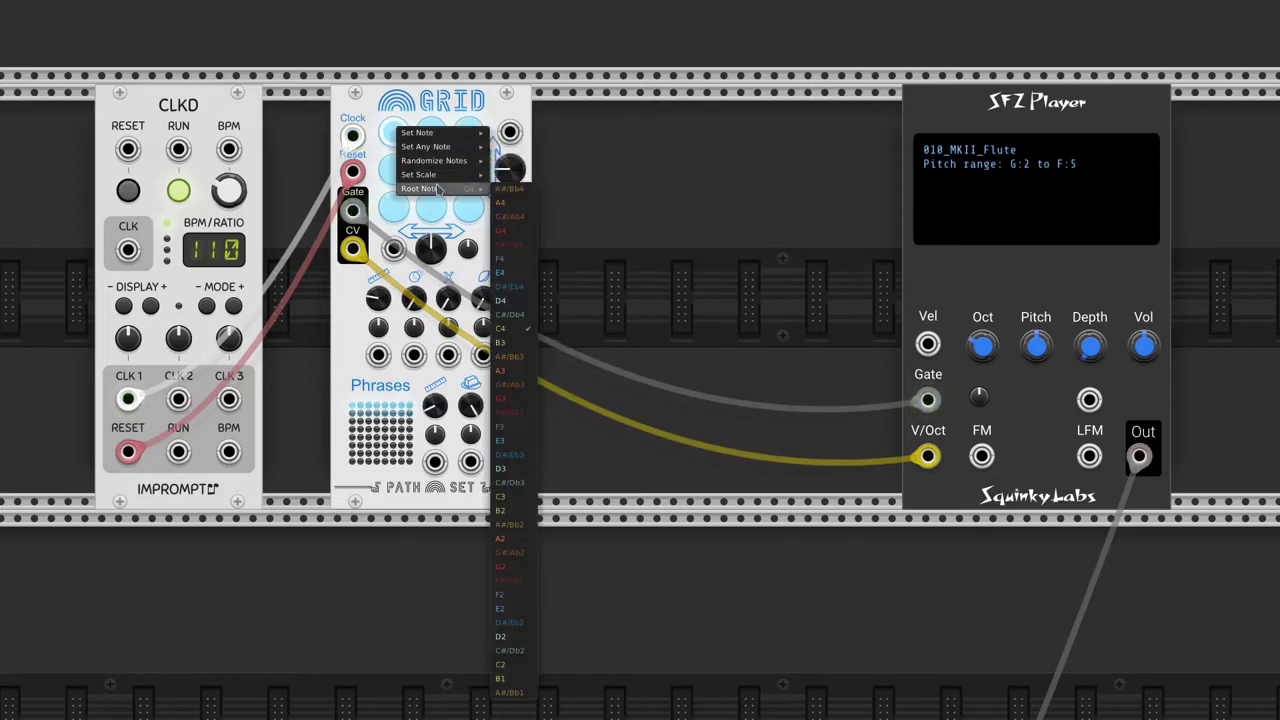
mouse_move(447, 145)
left_click(487, 126)
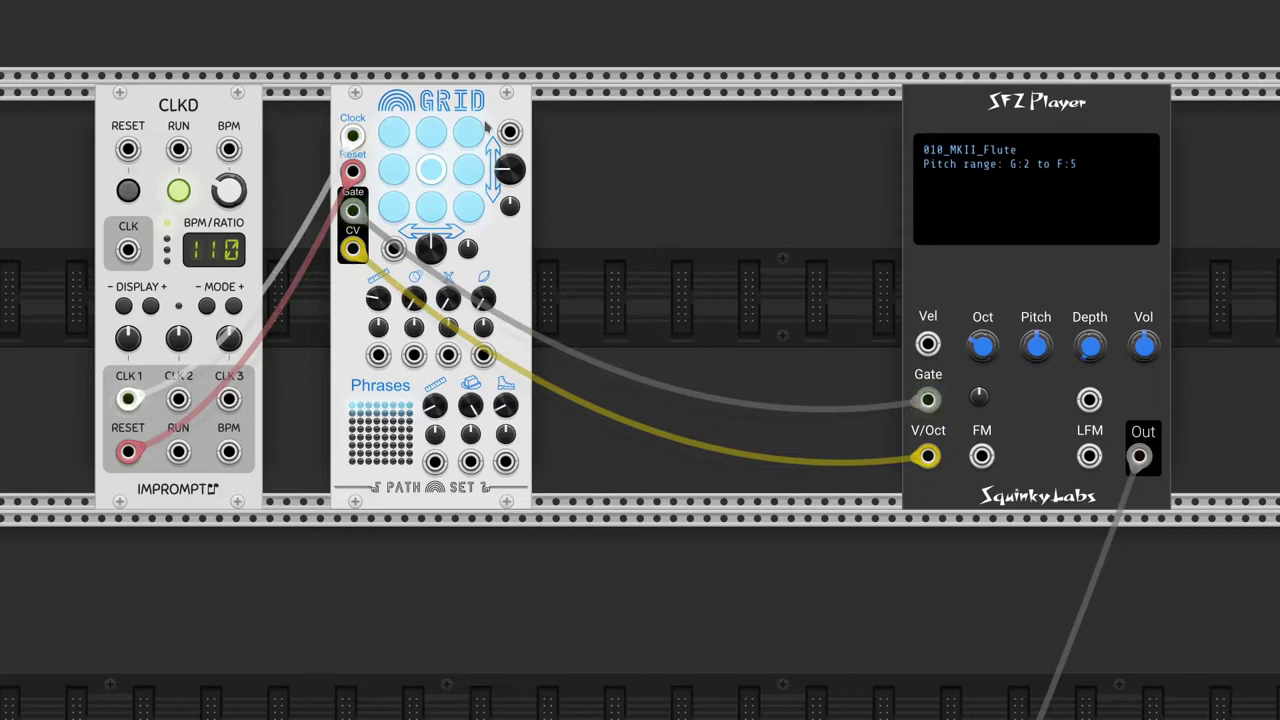
Set the Rainbow Grid's root note to E3 and its scale to Minor
right_click(519, 252)
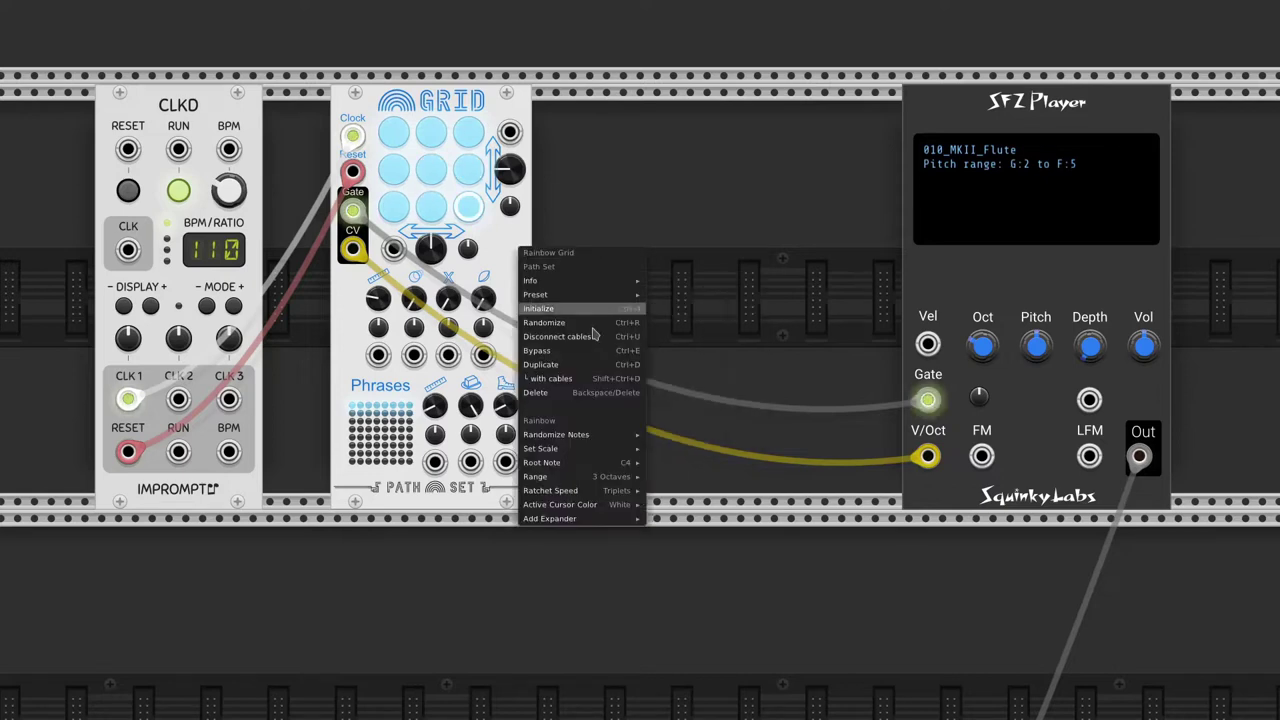
mouse_move(585, 462)
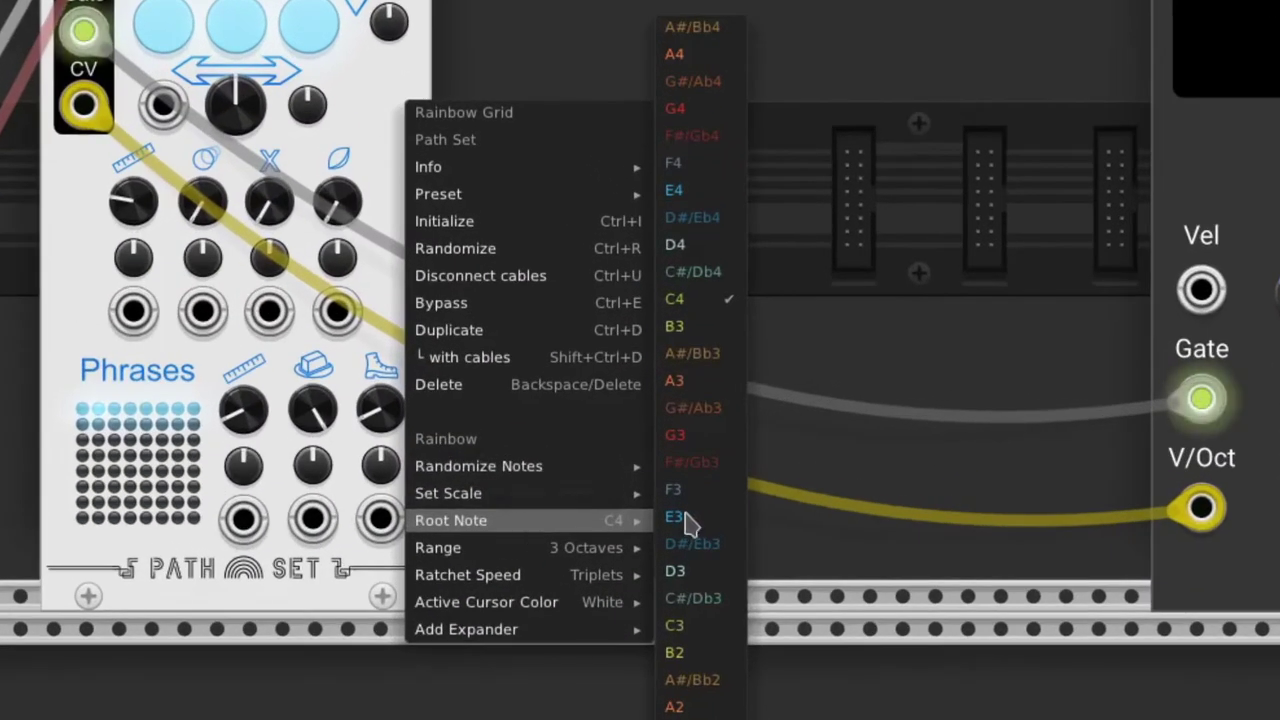
left_click(673, 517)
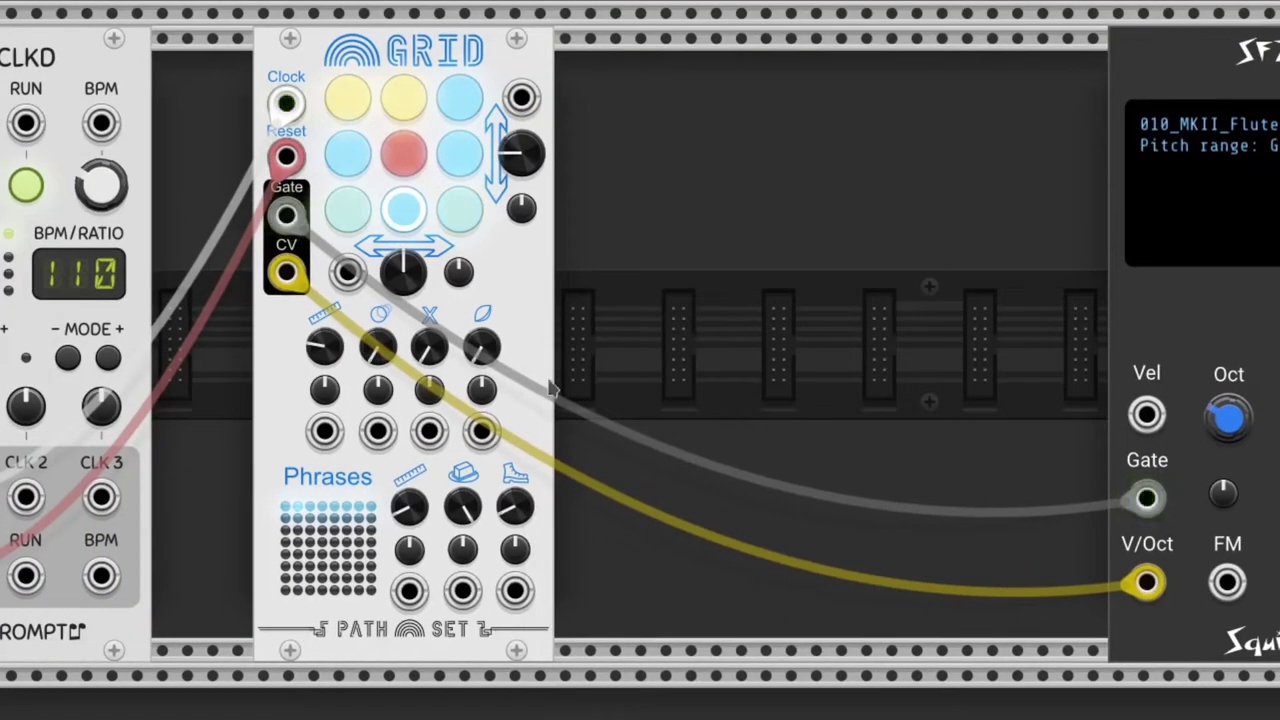
right_click(479, 220)
mouse_move(681, 548)
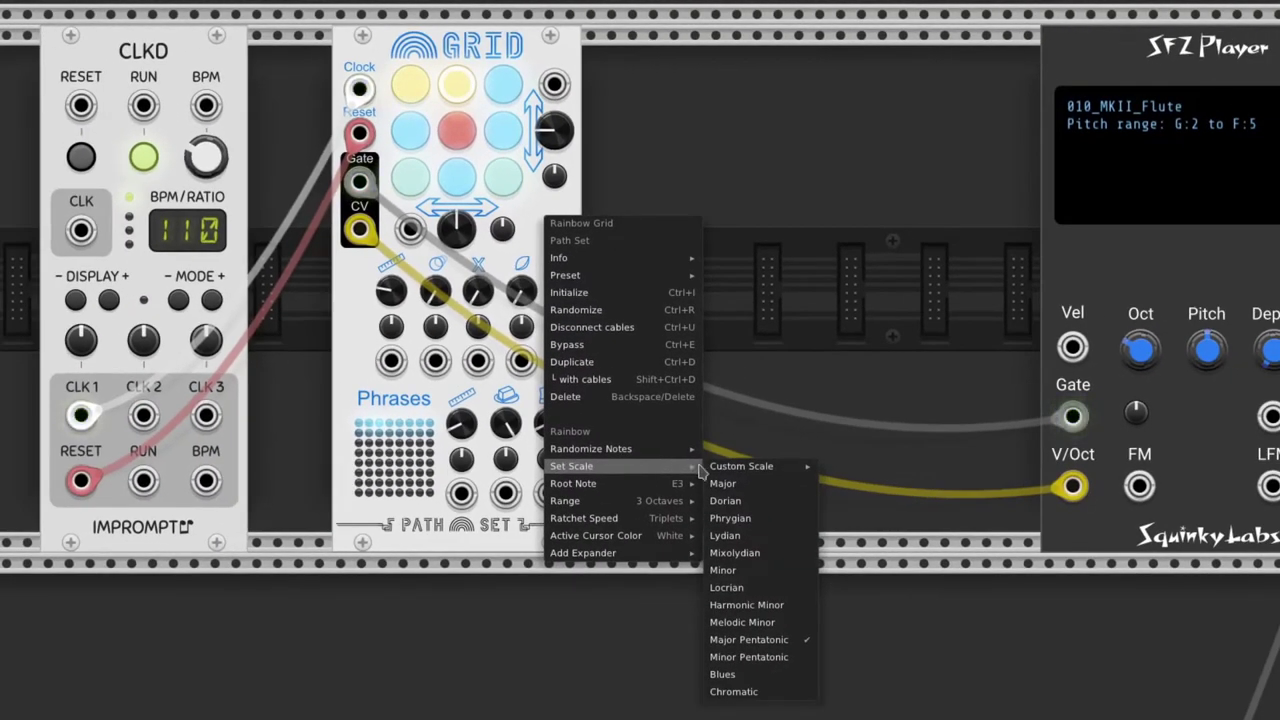
mouse_move(760, 466)
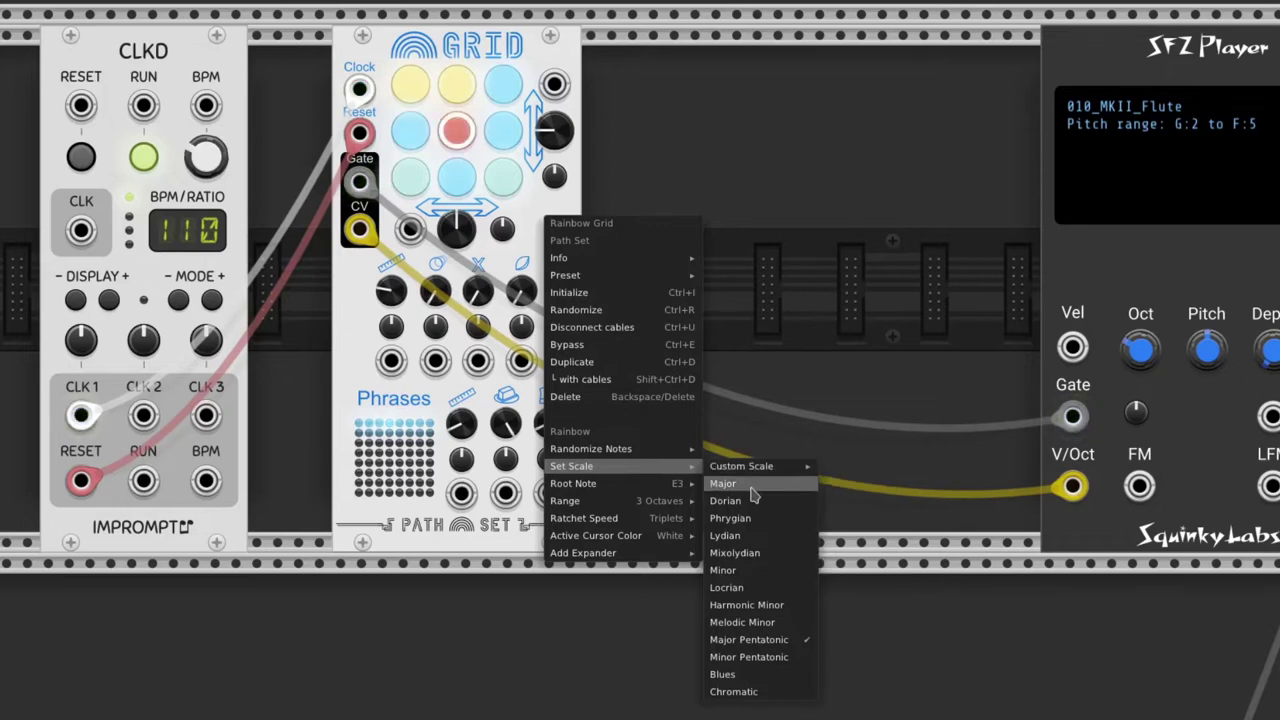
left_click(750, 575)
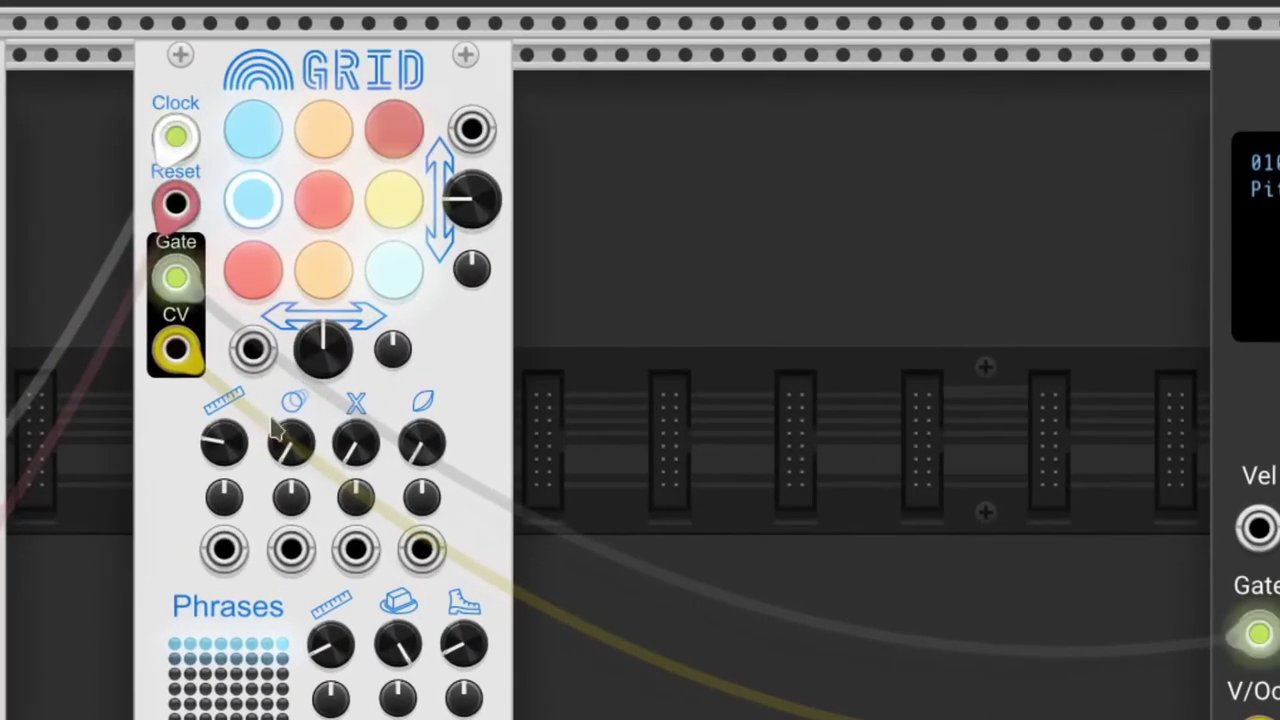
right_click(266, 399)
left_click(212, 443)
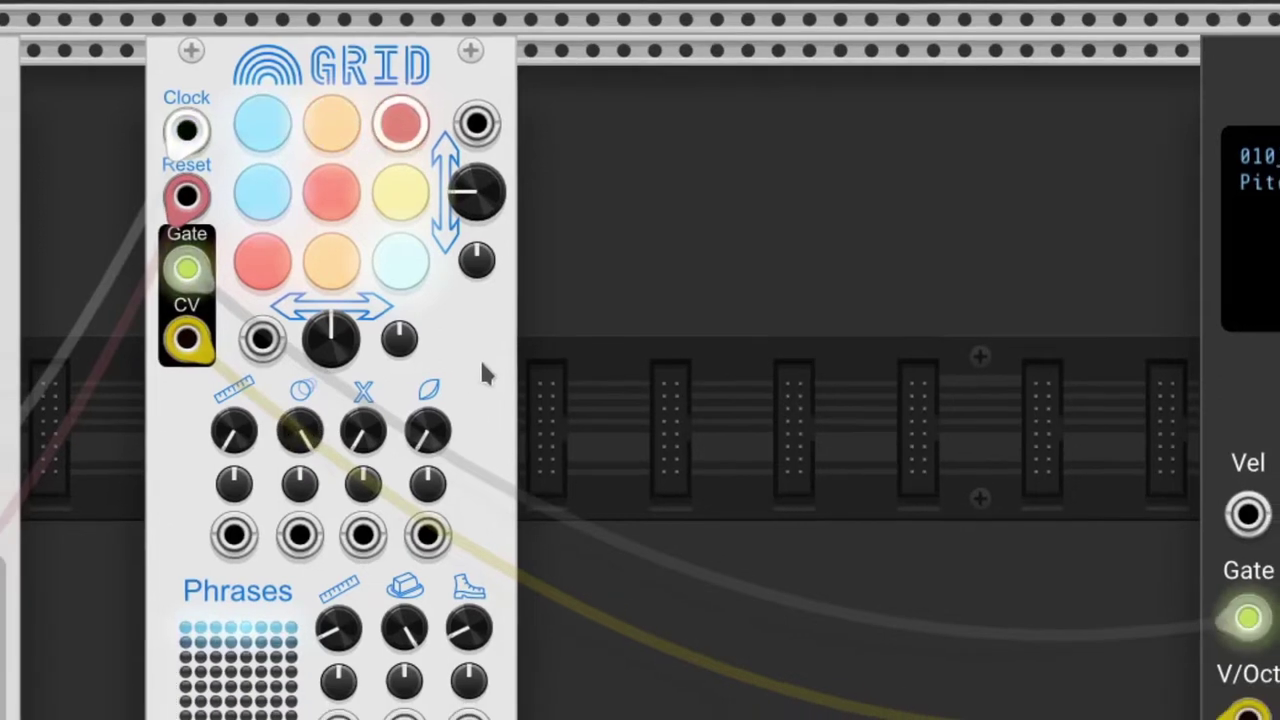
right_click(479, 372)
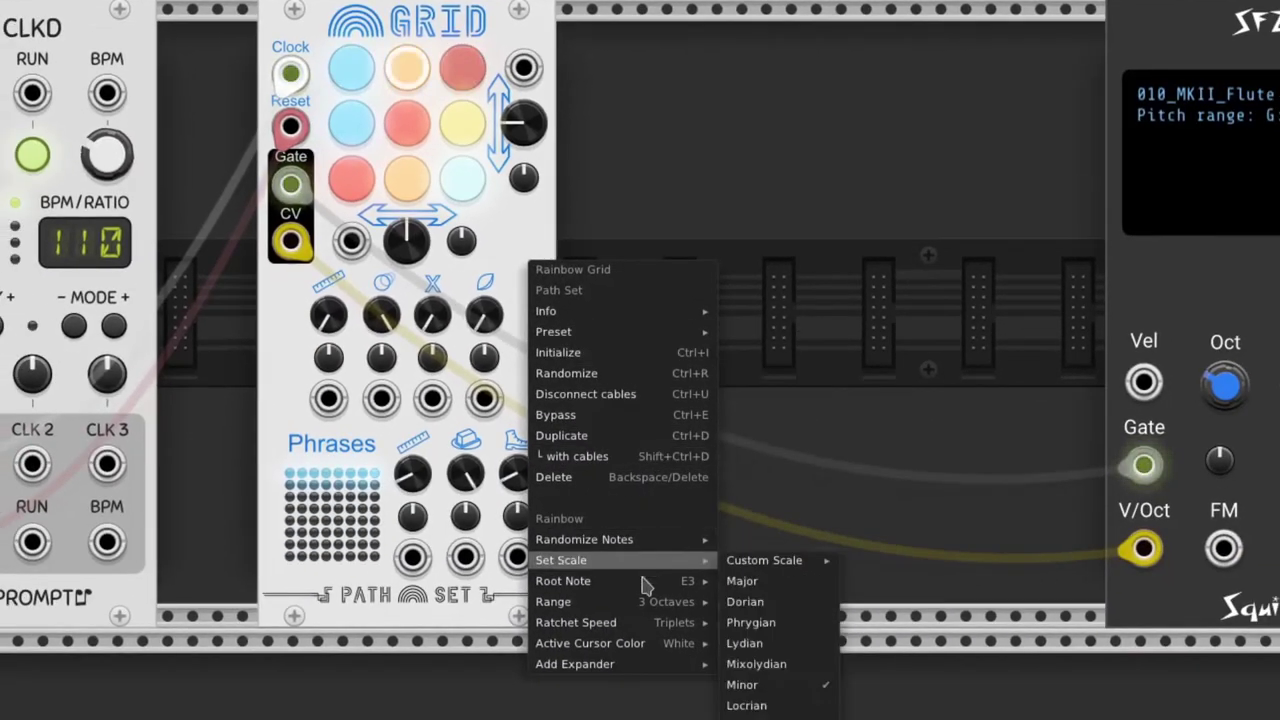
mouse_move(648, 622)
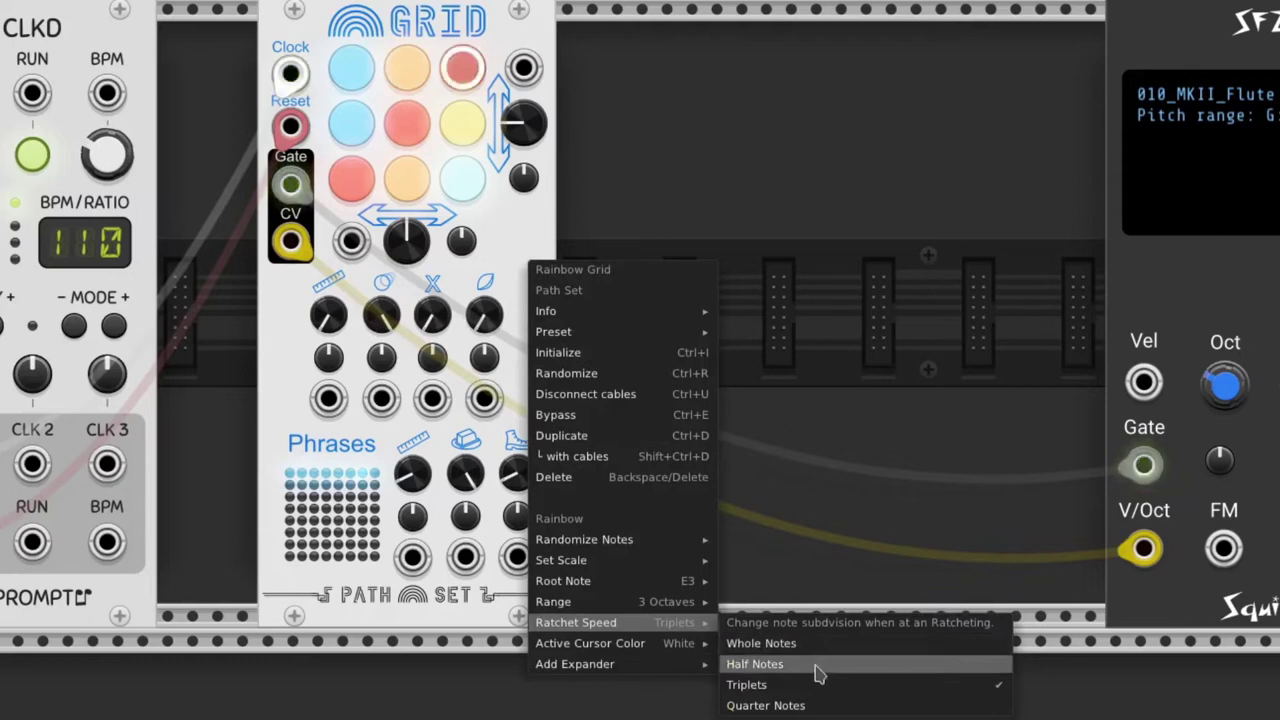
left_click(817, 705)
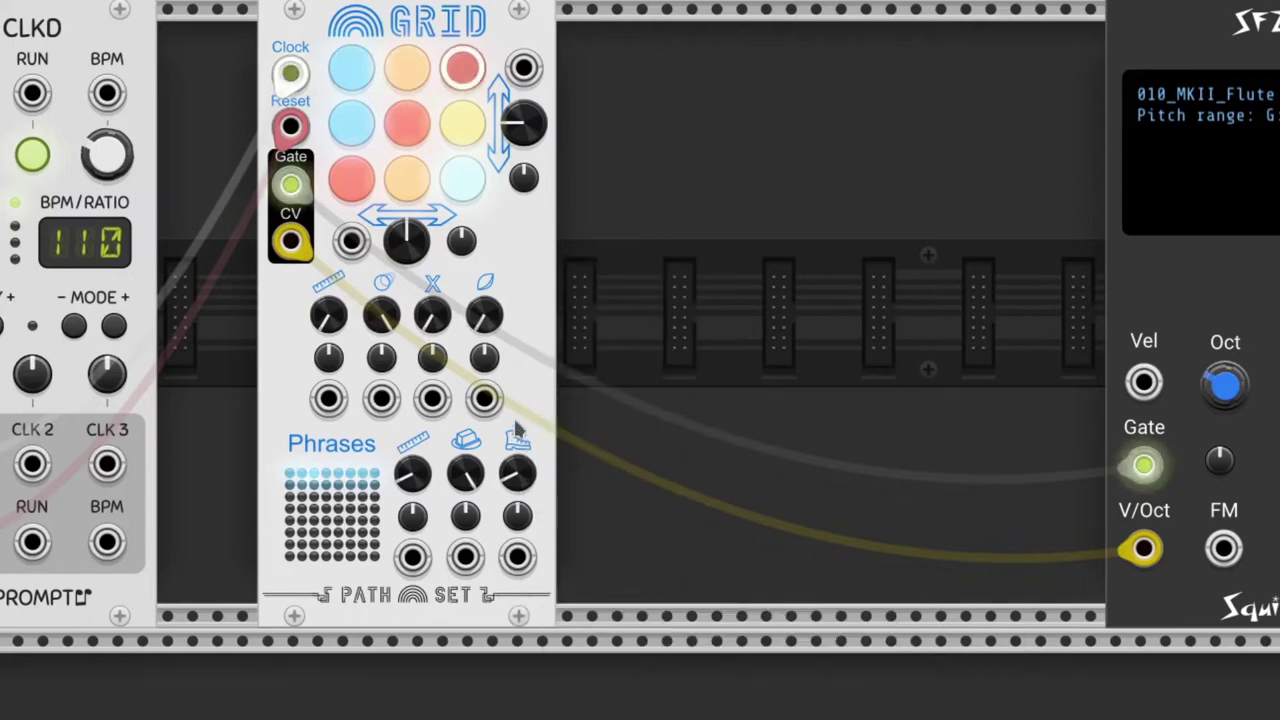
right_click(531, 386)
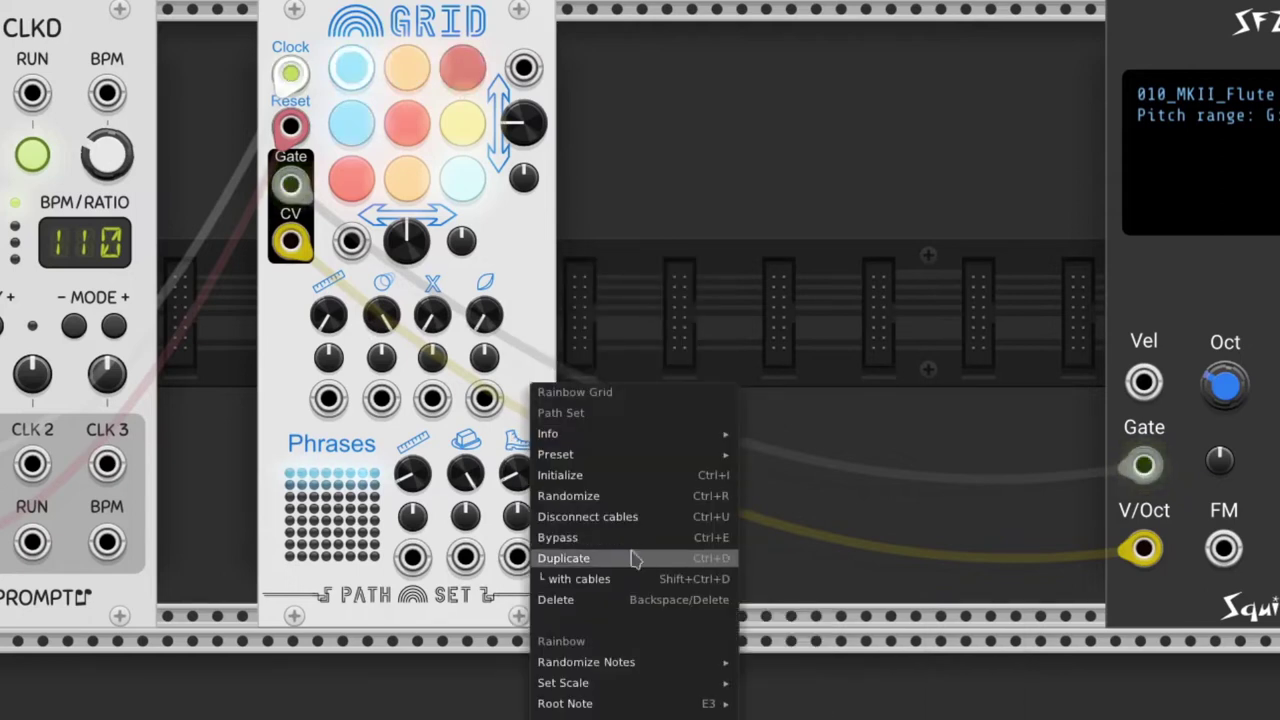
key("Escape")
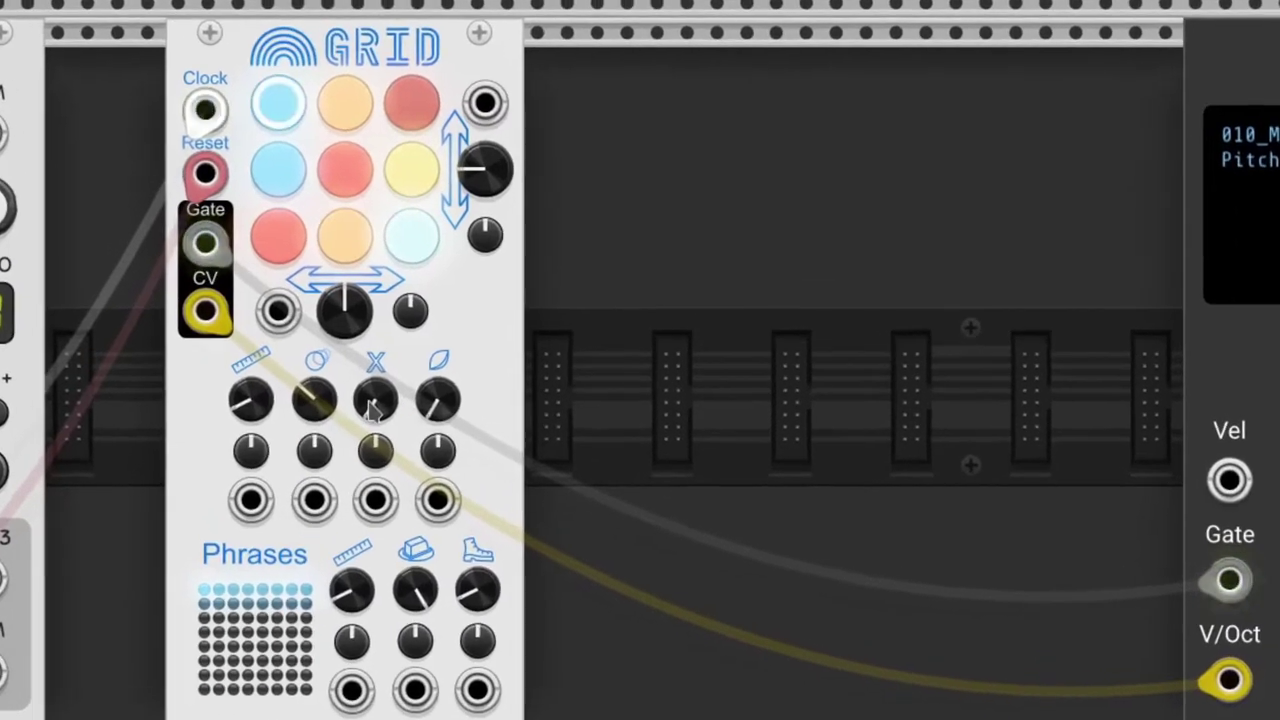
right_click(432, 318)
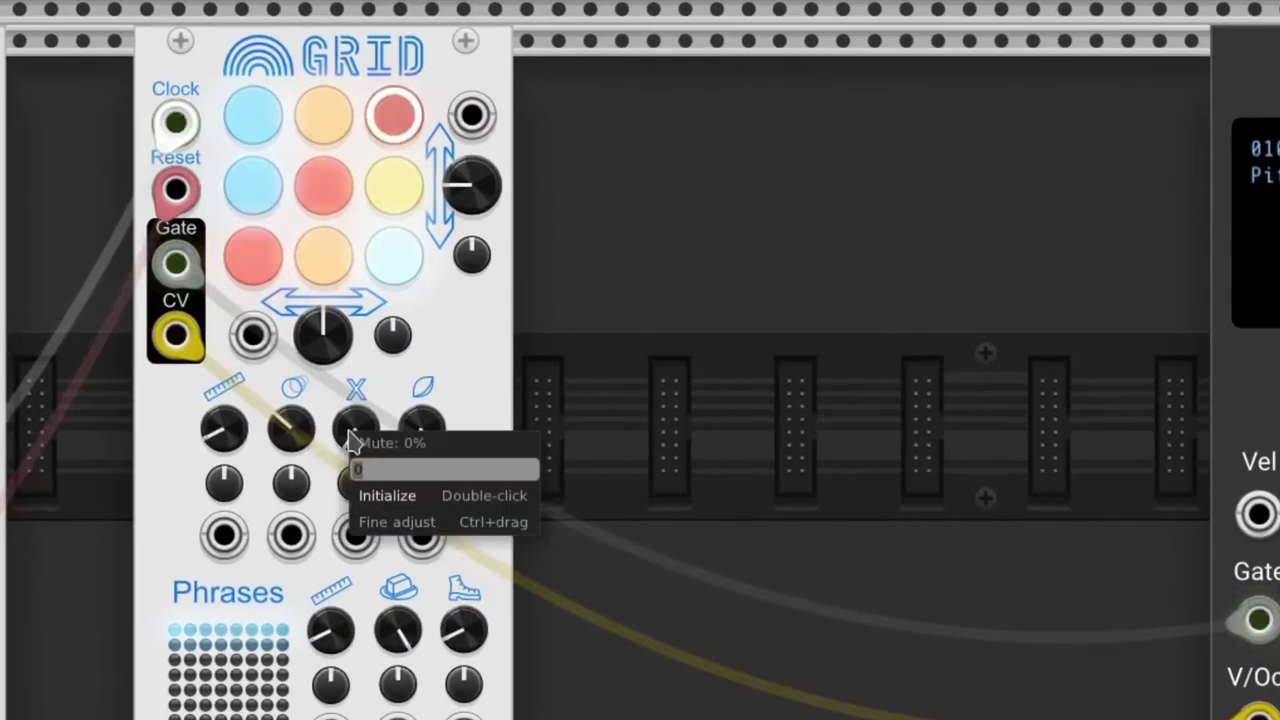
key("Escape")
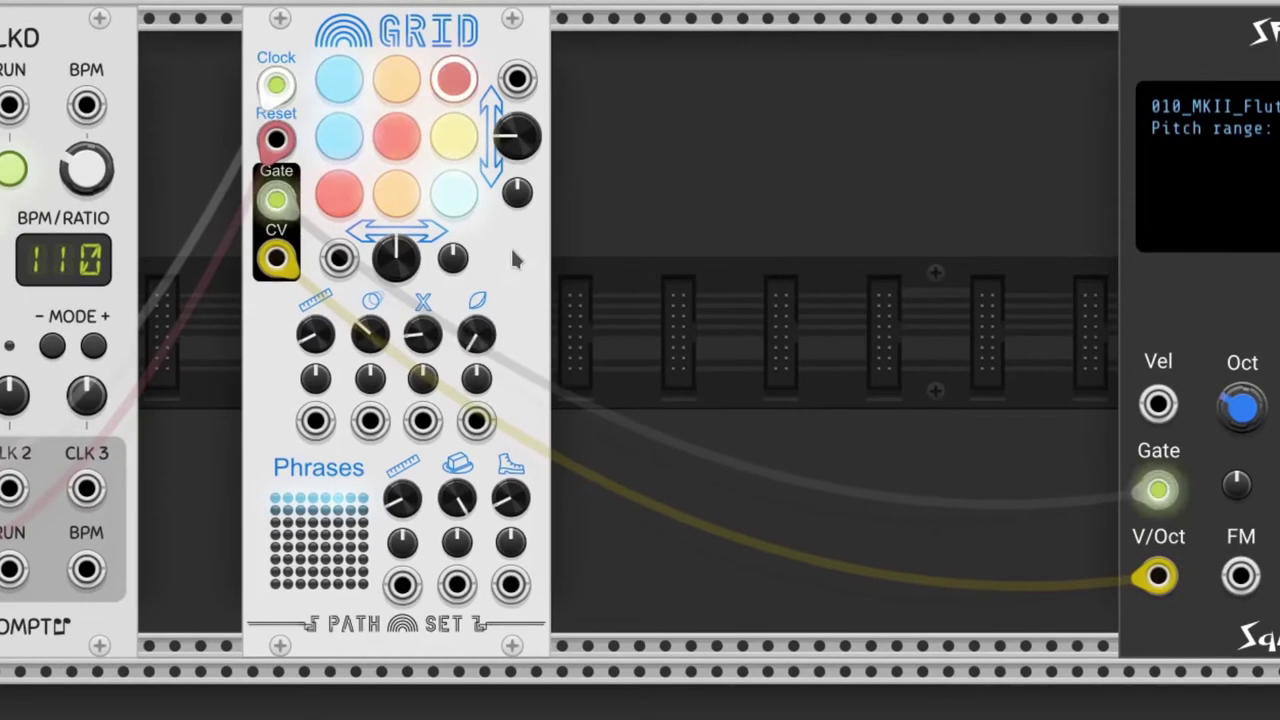
Randomize +1 octave onto some Rainbow Grid notes, then check the horizontal bias value
right_click(531, 246)
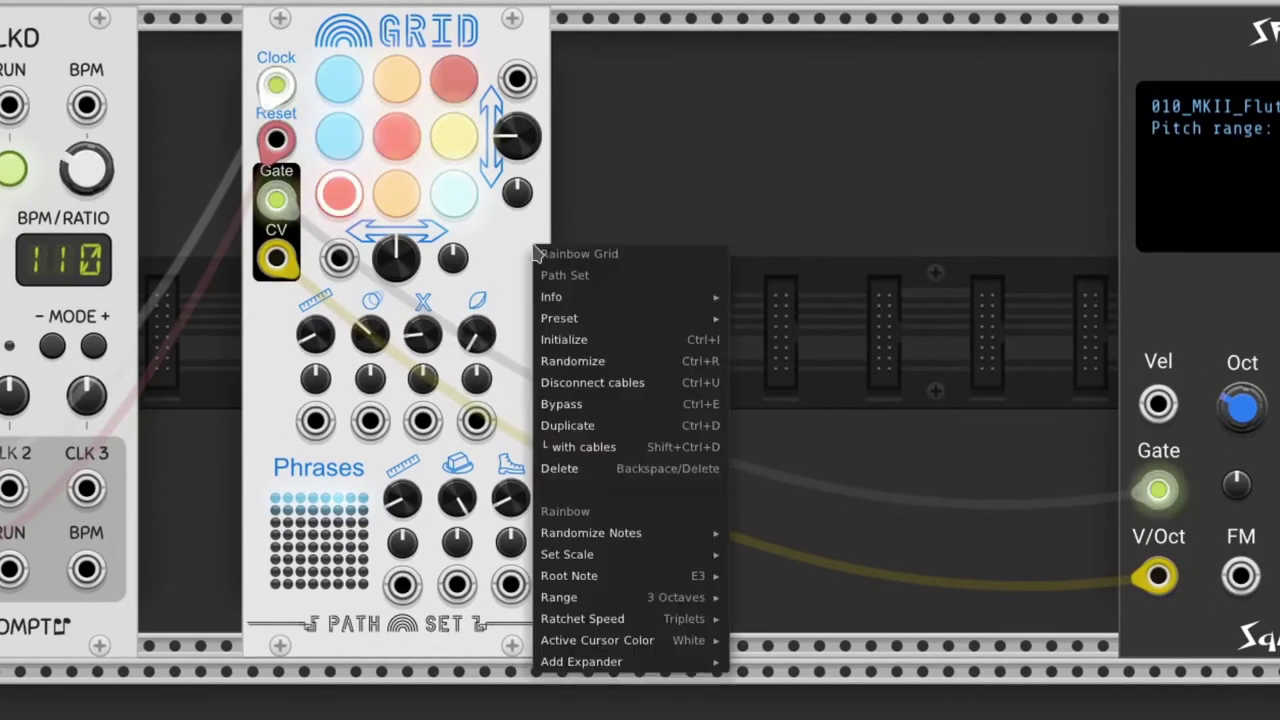
mouse_move(628, 540)
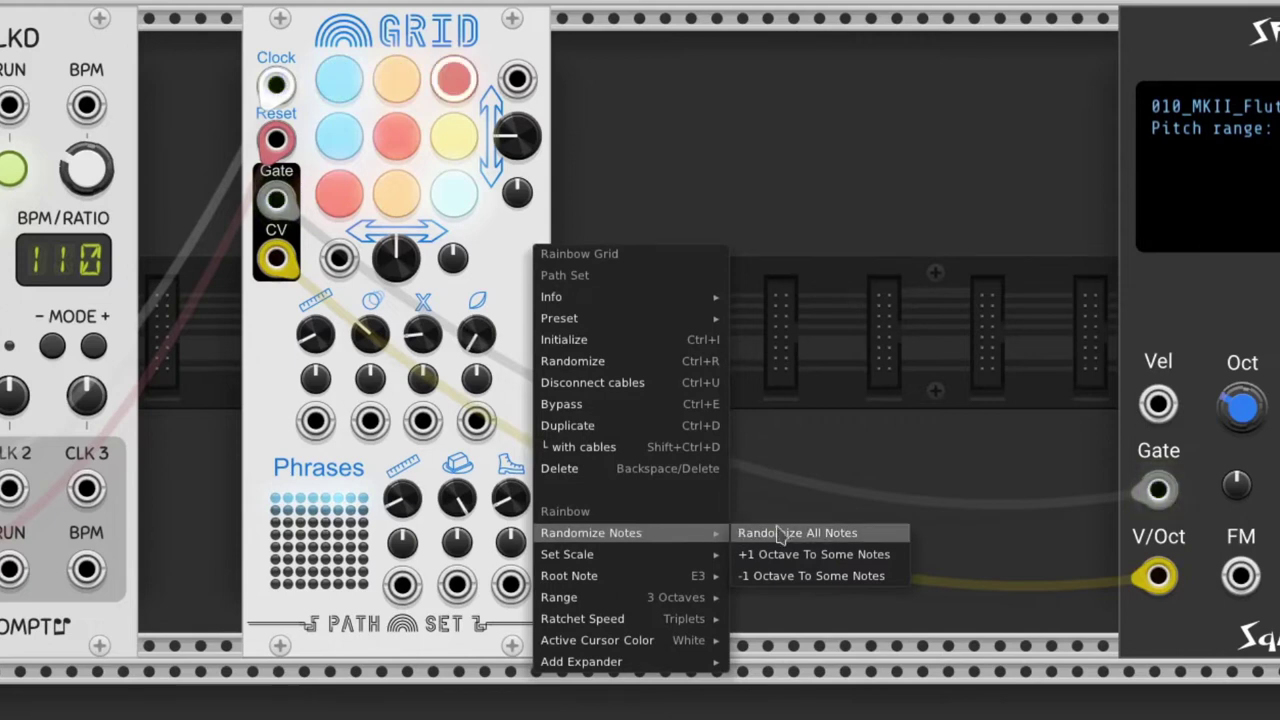
left_click(804, 560)
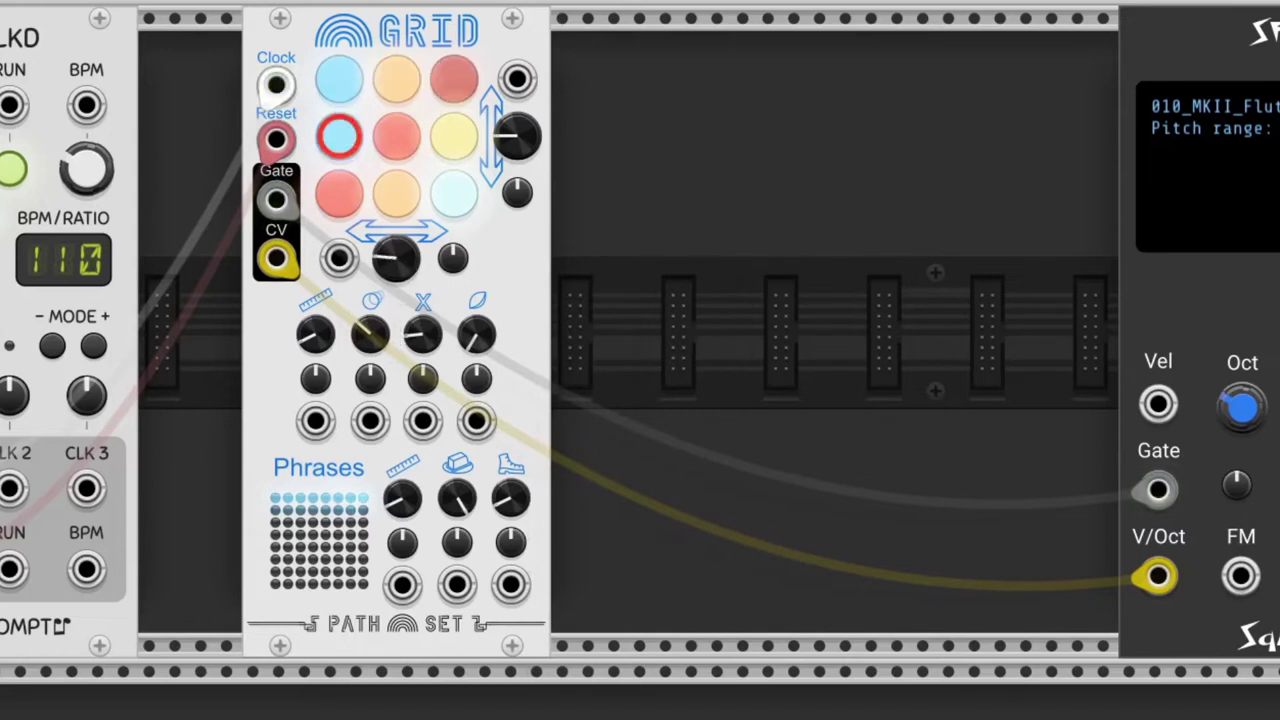
right_click(405, 261)
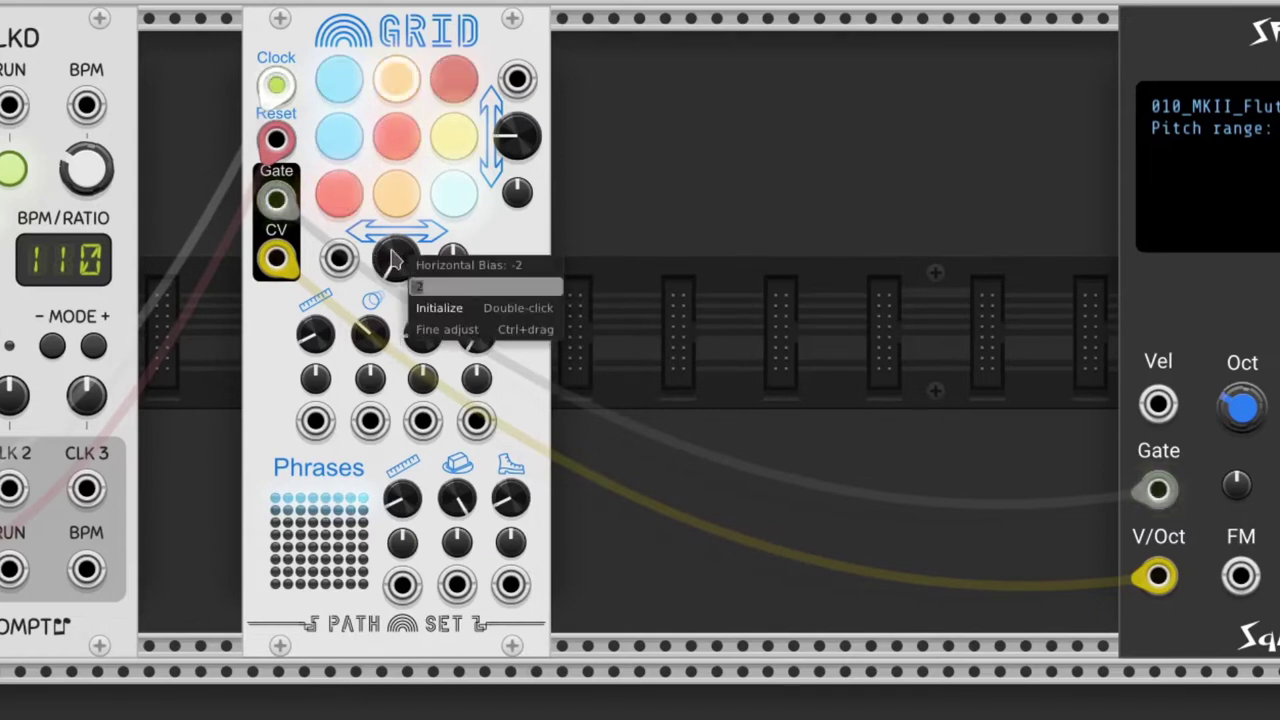
key("Escape")
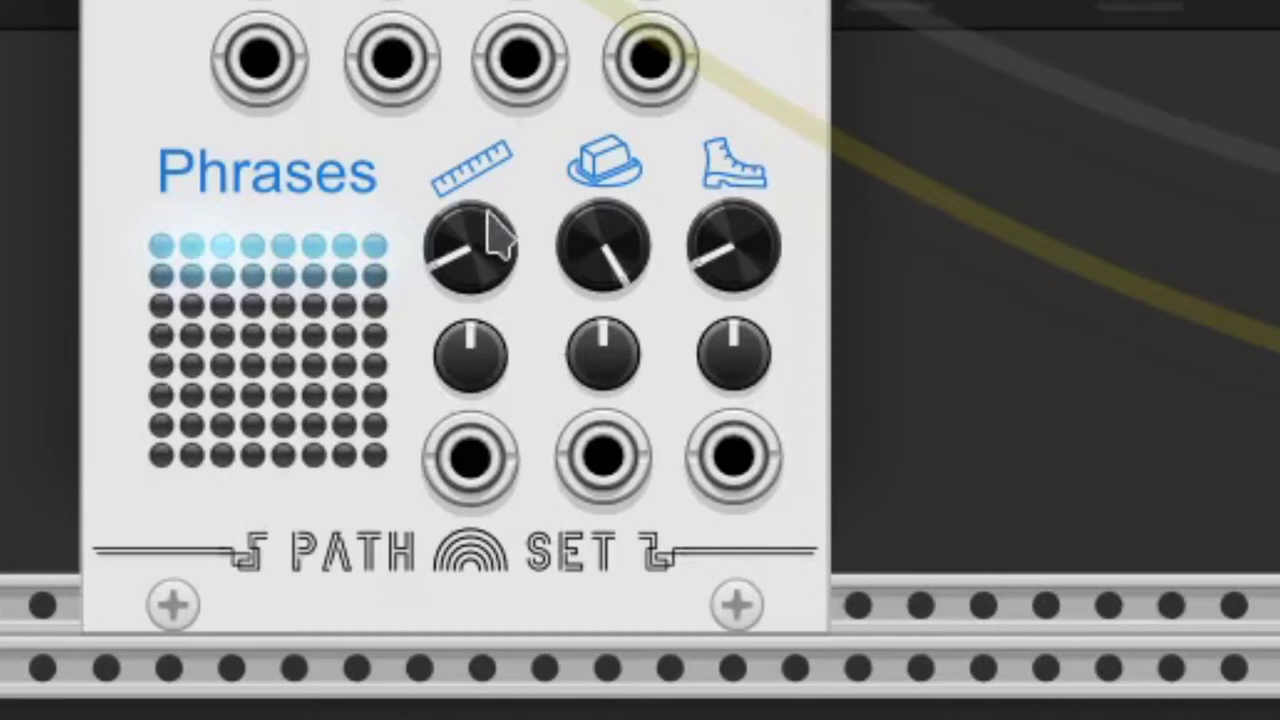
Cut the Rainbow Grid to two phrases, set phrase consistency to 0.3, and show Add Expander options
left_click_drag(490, 235, 490, 262)
left_click_drag(628, 235, 630, 270)
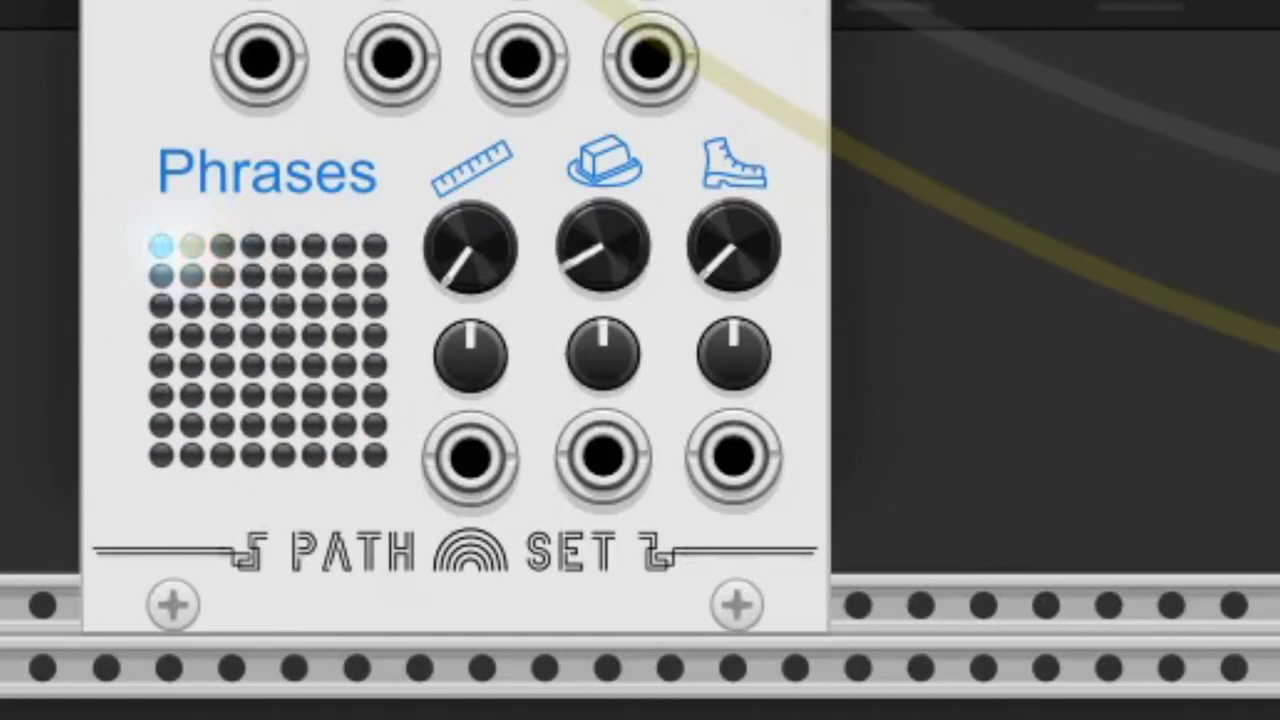
right_click(628, 268)
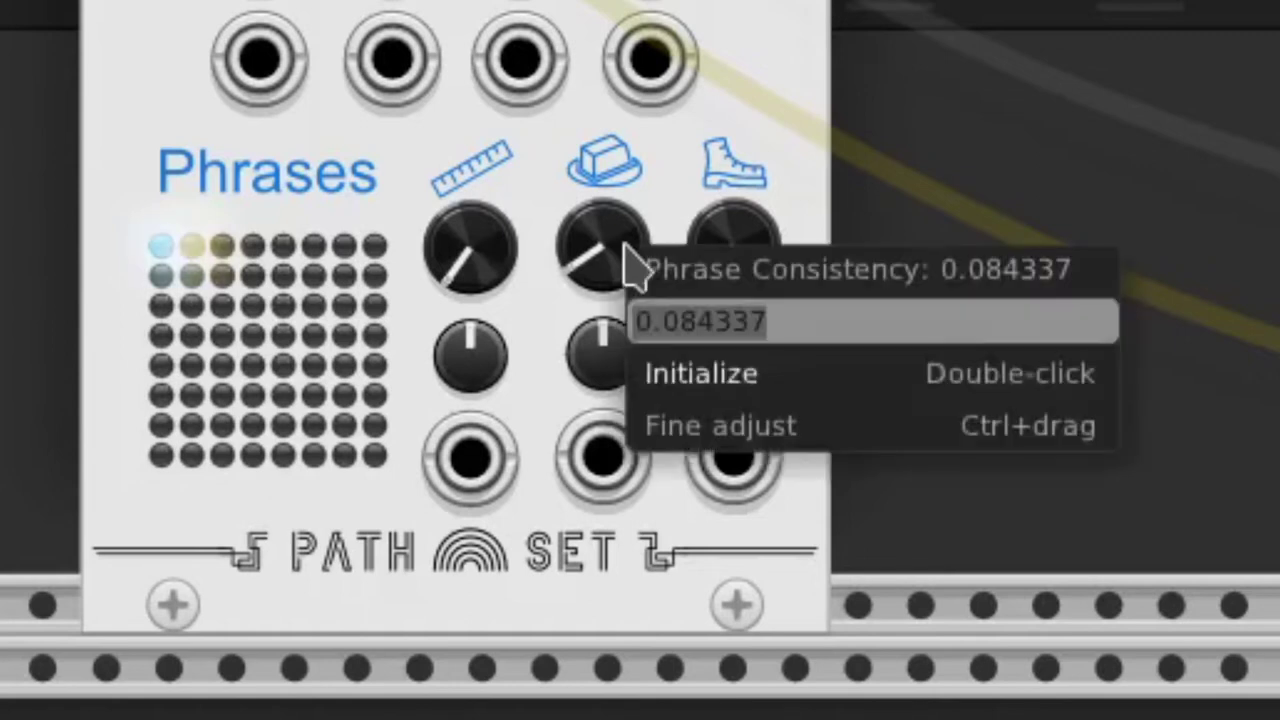
type("0.3")
key("Return")
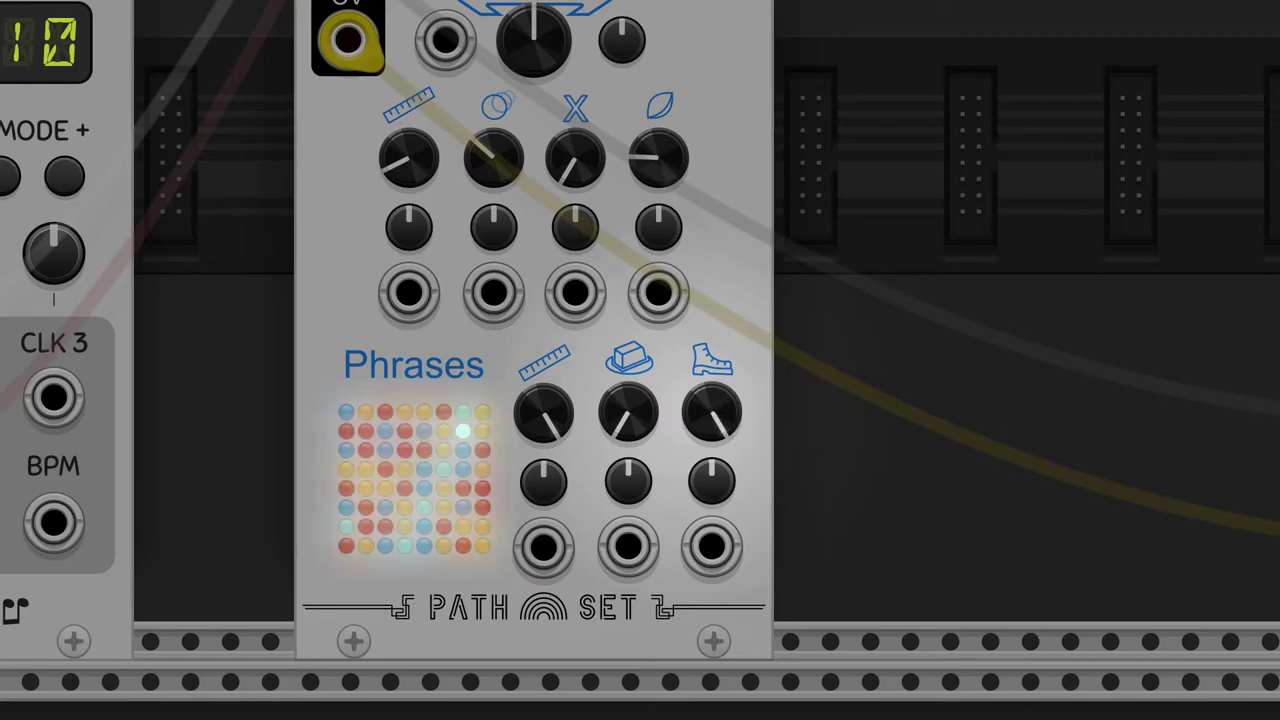
right_click(575, 0)
mouse_move(751, 265)
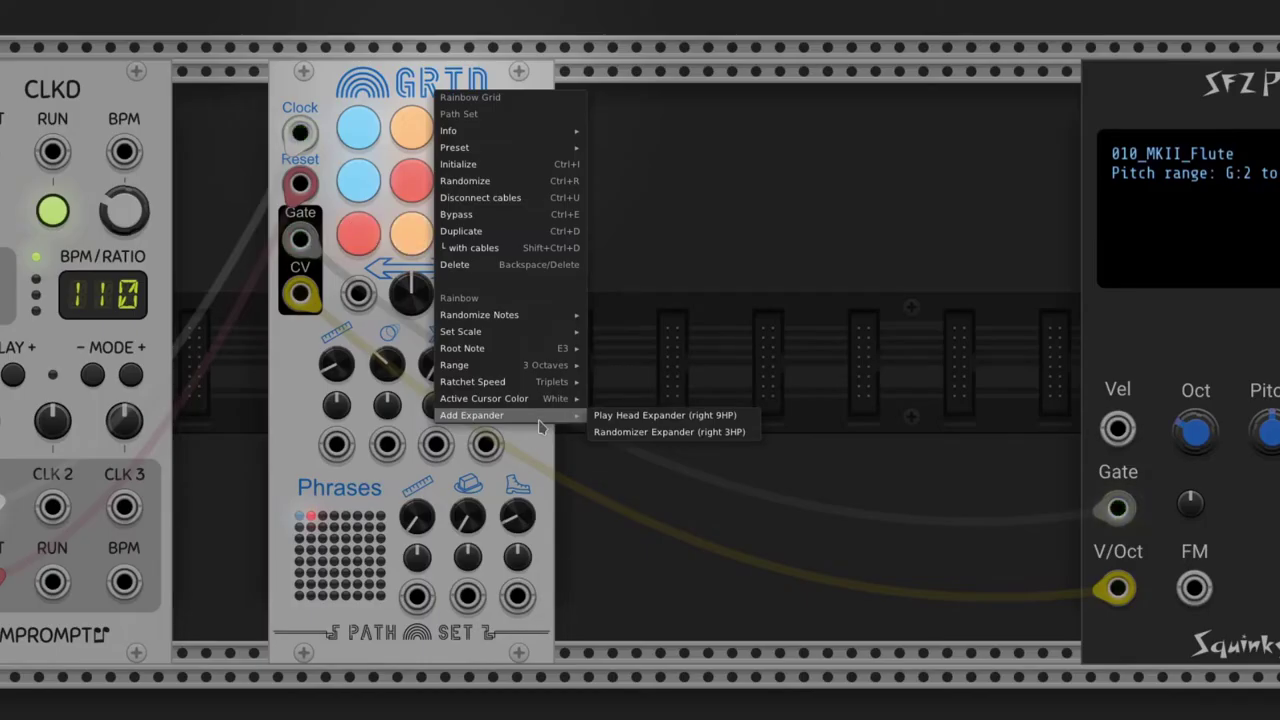
Add a Randomizer expander clocked from CLK 2, excluding the bottom-right and top-middle pads
left_click(636, 432)
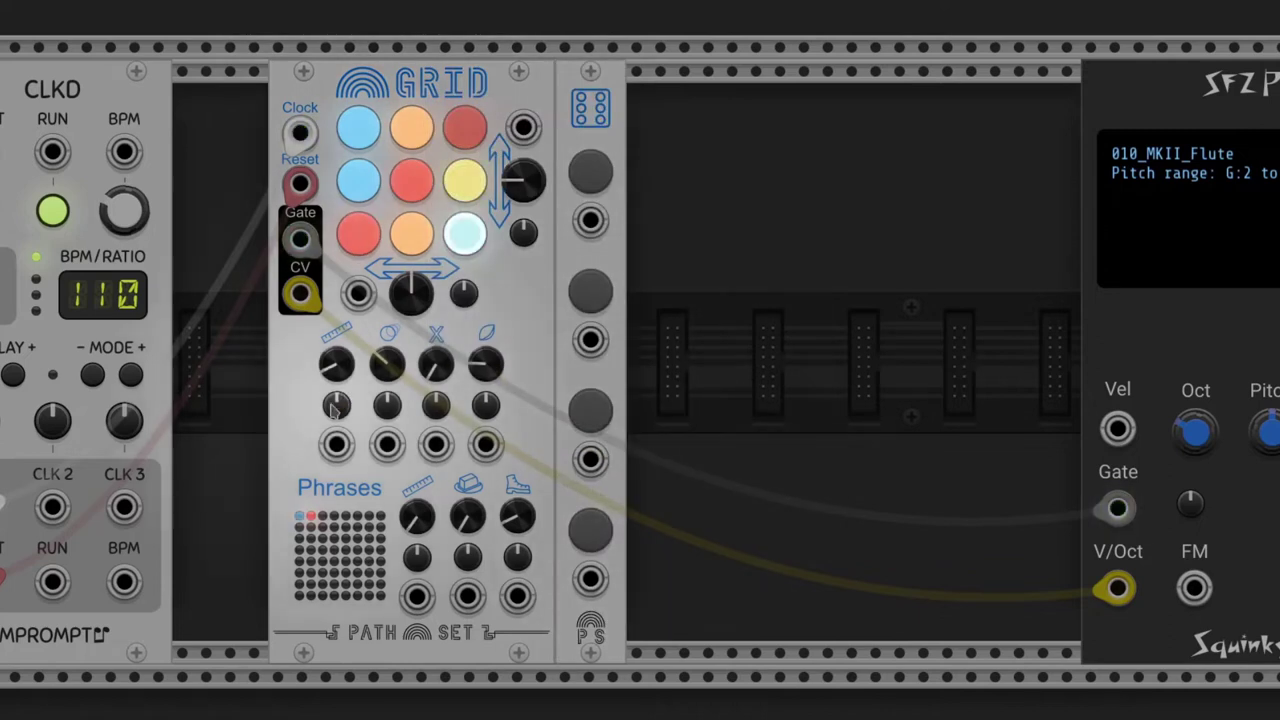
left_click_drag(52, 507, 590, 220)
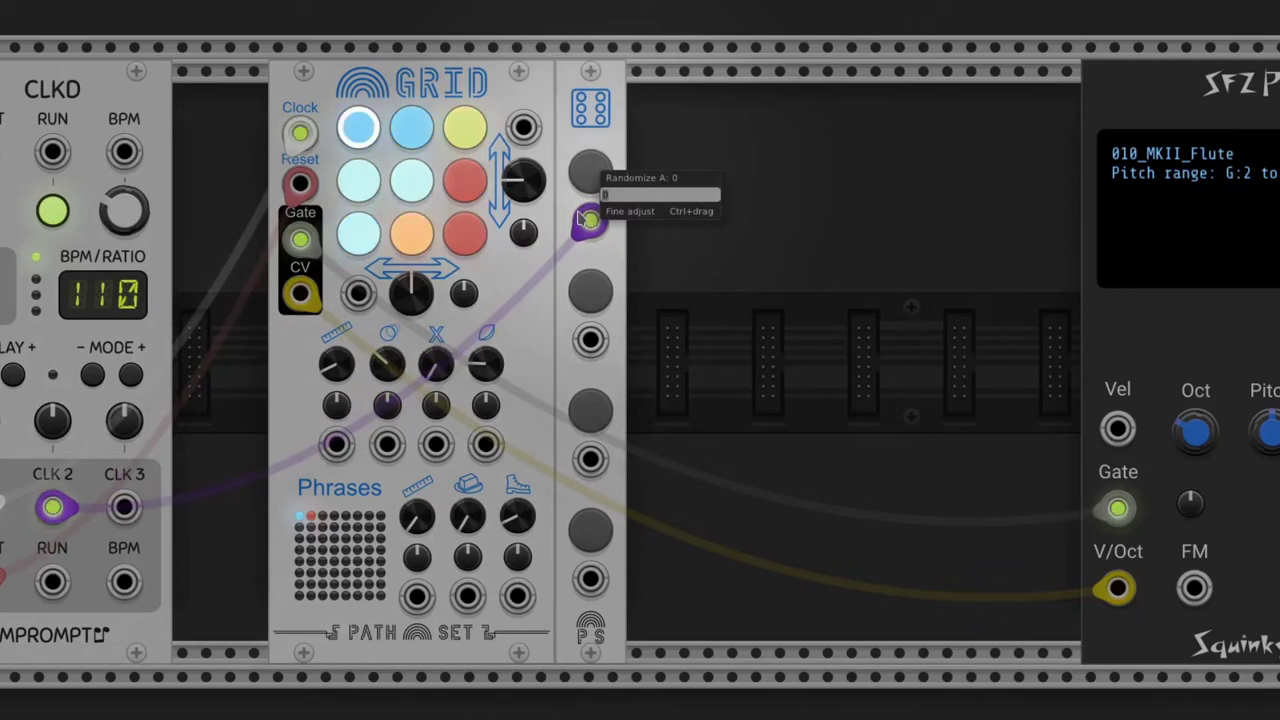
left_click(590, 177)
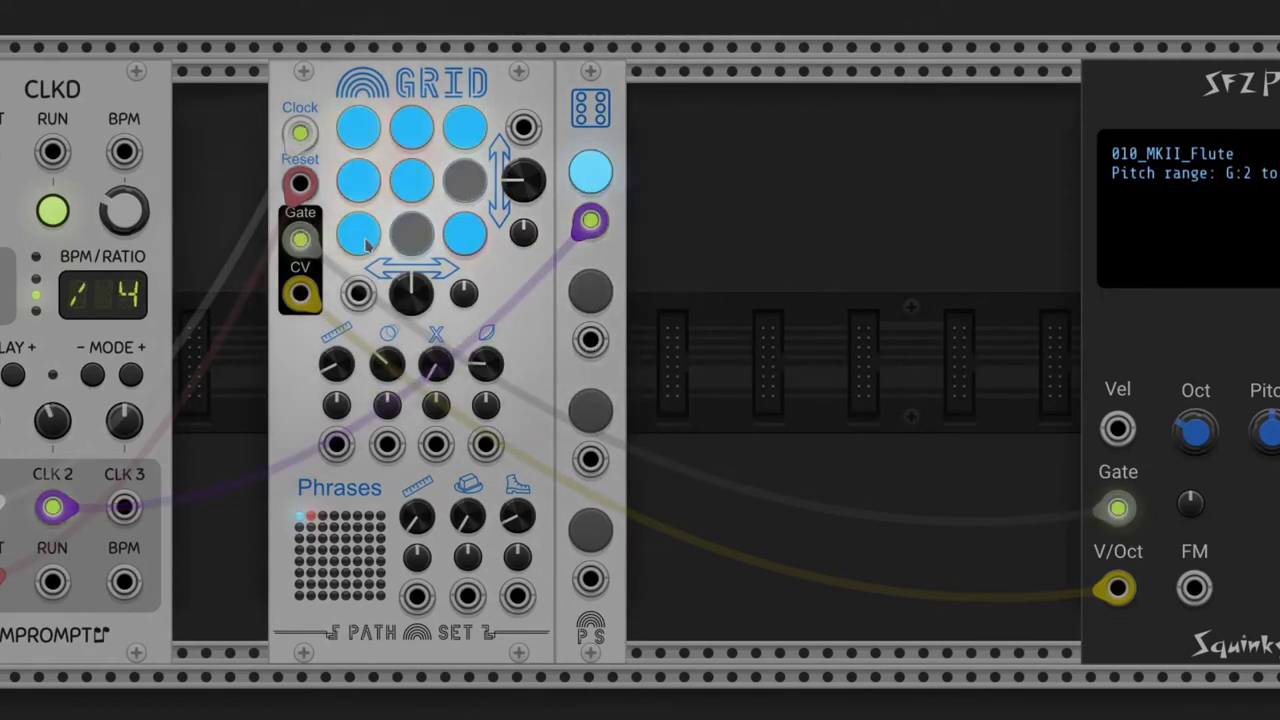
left_click(465, 232)
left_click(415, 138)
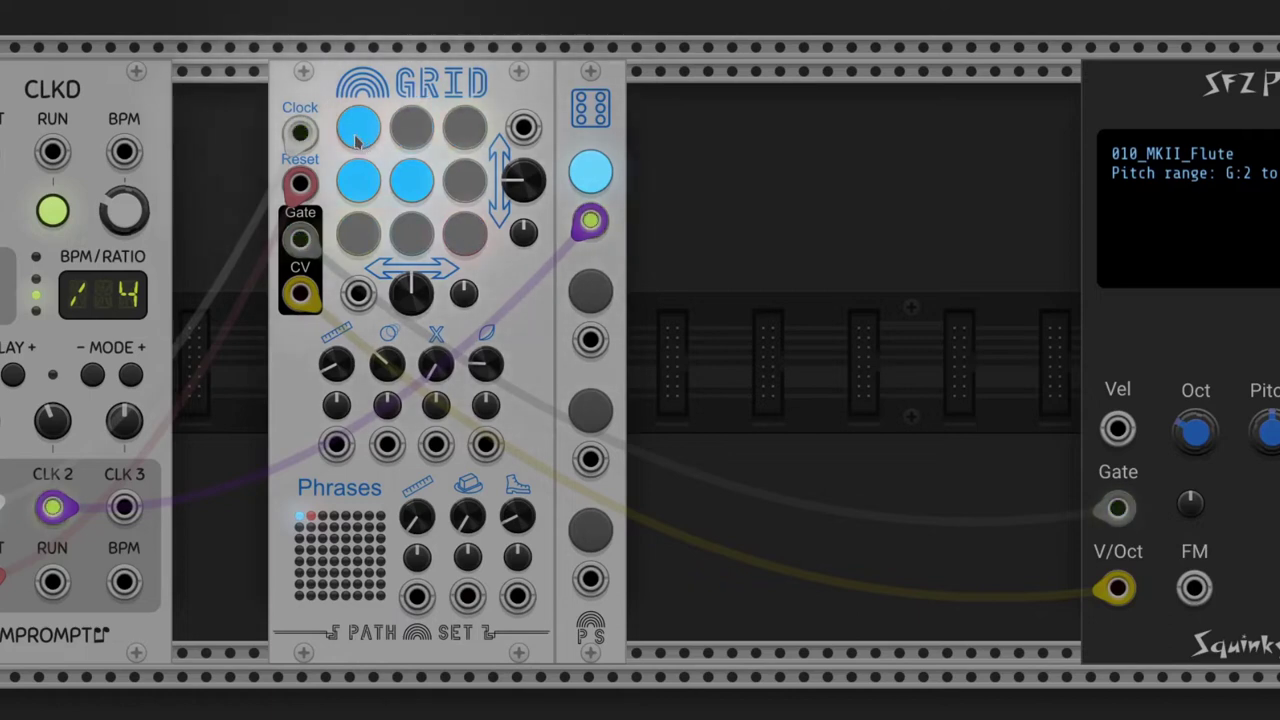
left_click(588, 176)
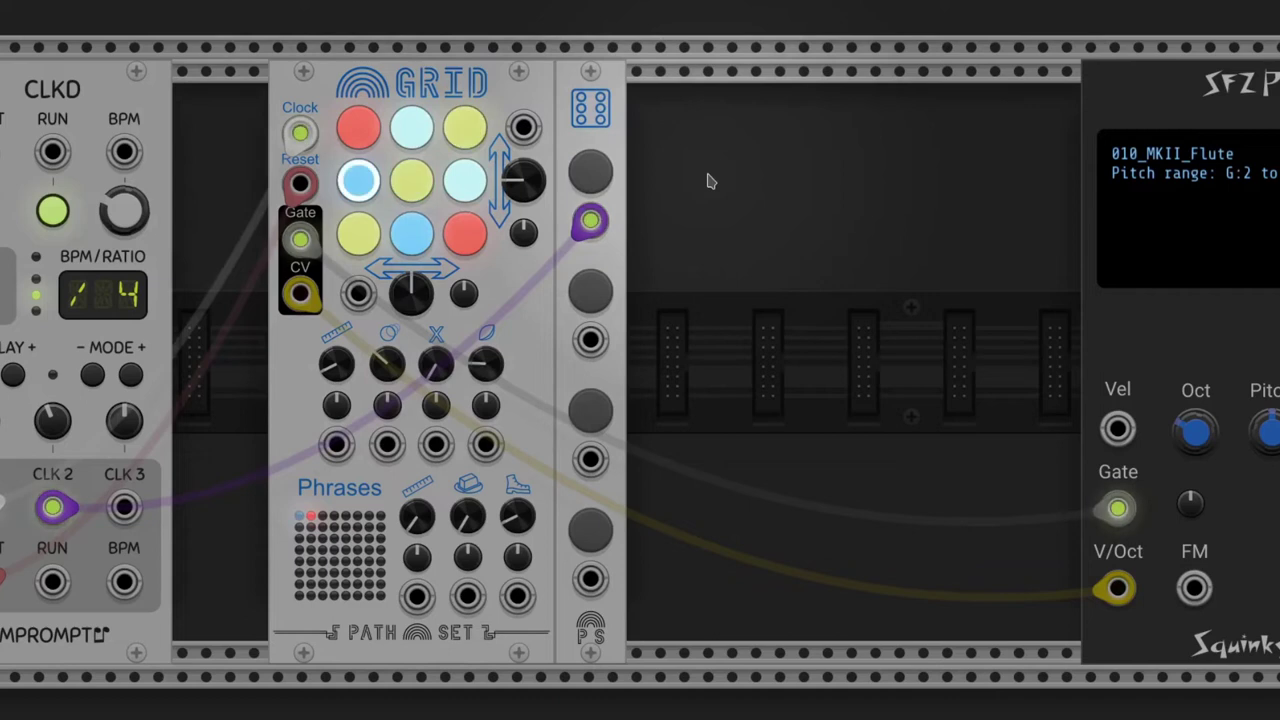
Insert a Play Head expander next to the Rainbow Grid
right_click(538, 310)
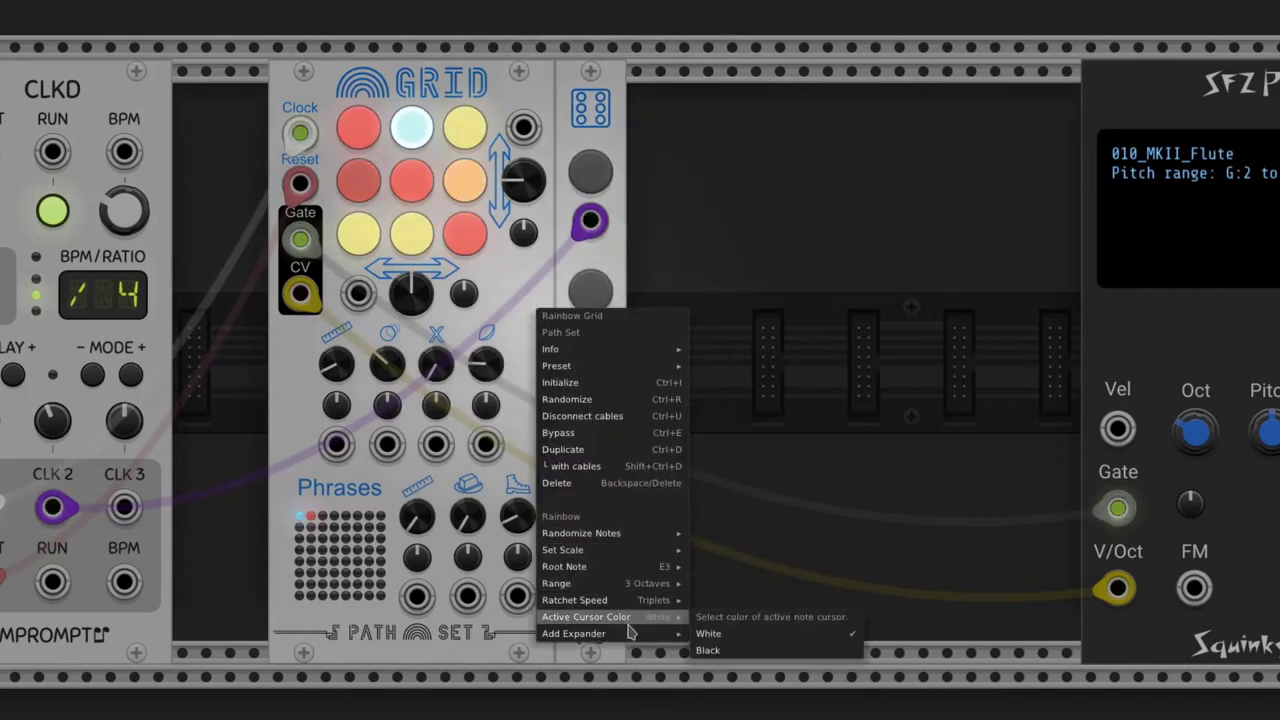
mouse_move(632, 635)
left_click(704, 634)
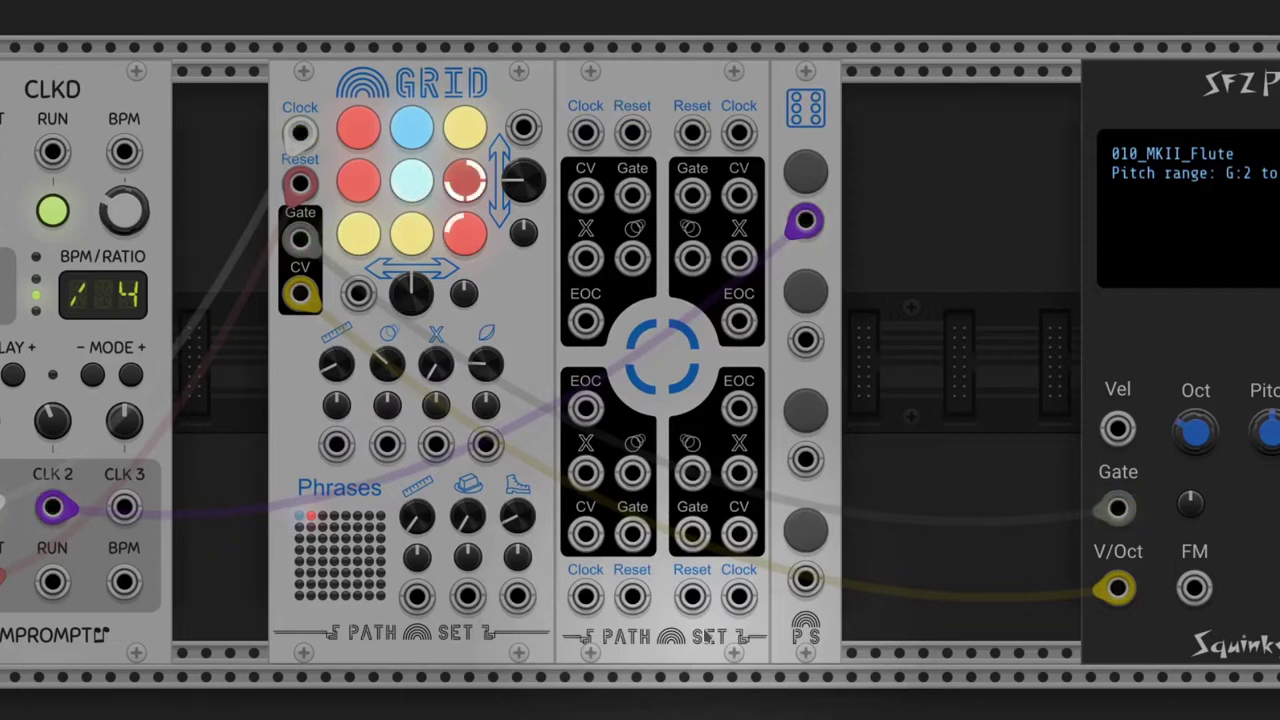
Clock the Play Head expander's play heads from CLKD's CLK 2 and CLK 3
left_click_drag(3, 300, 585, 132)
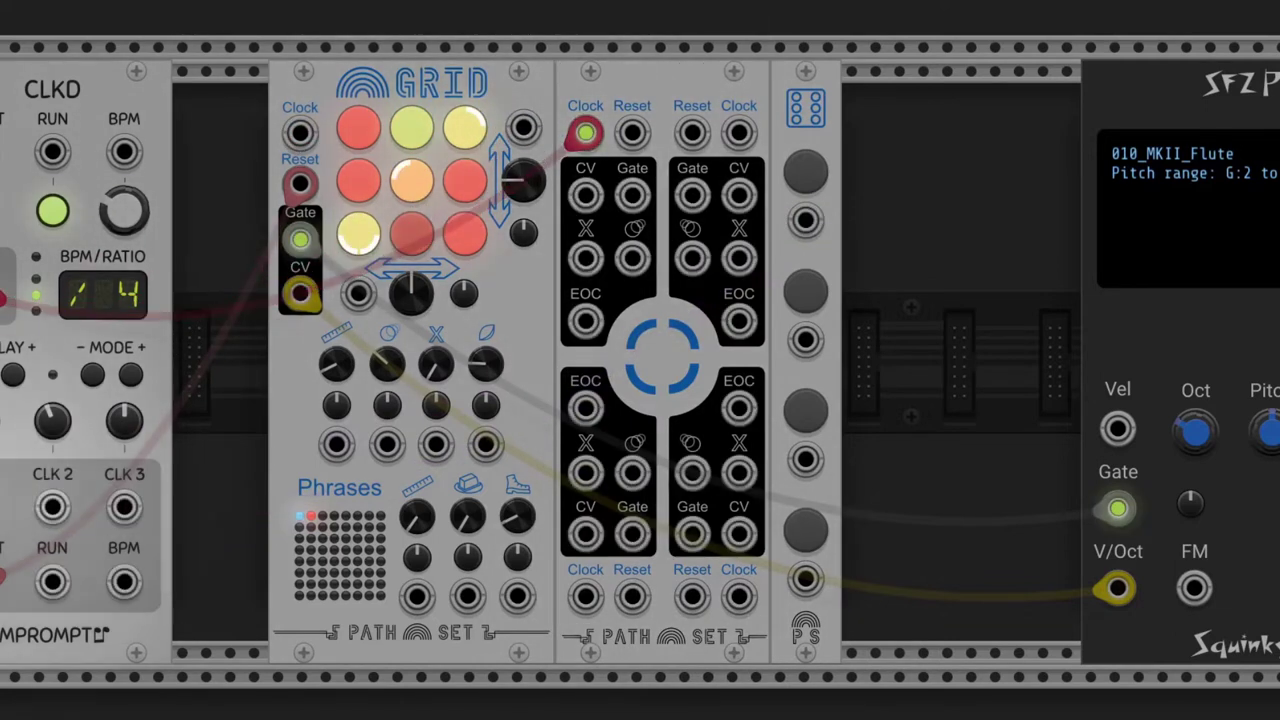
left_click_drag(52, 507, 738, 132)
left_click_drag(52, 507, 585, 597)
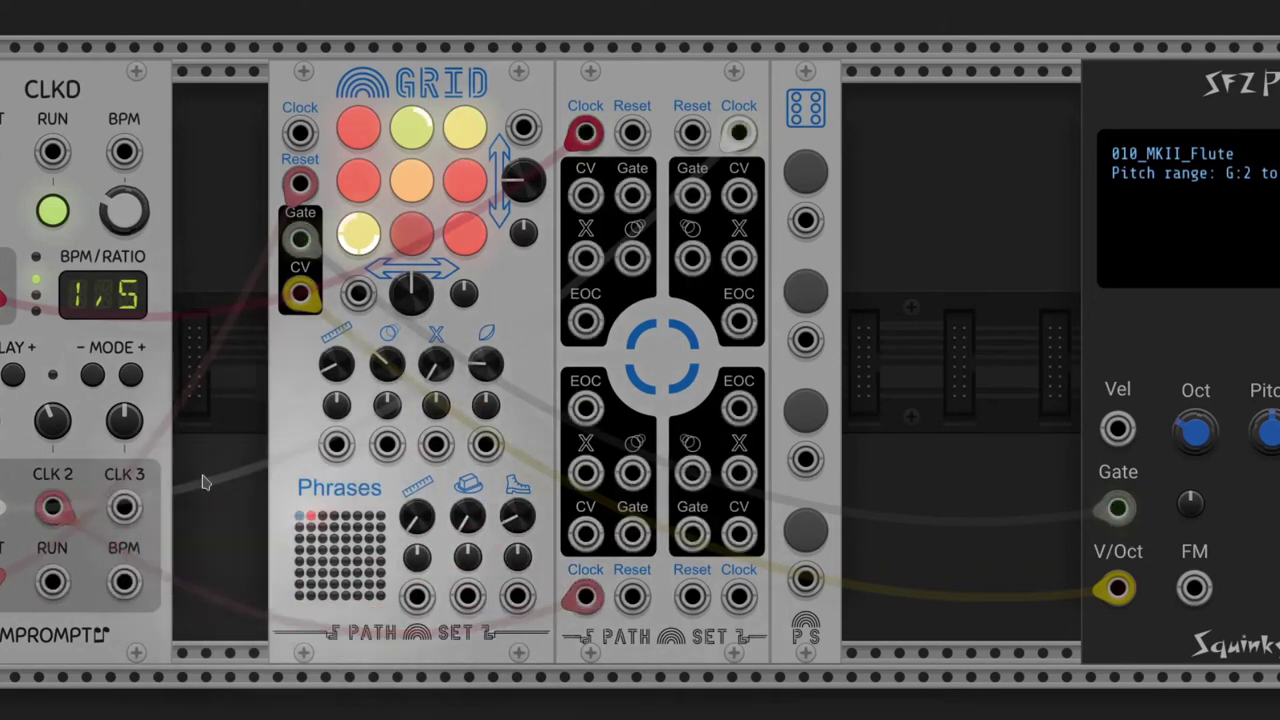
left_click_drag(124, 507, 738, 597)
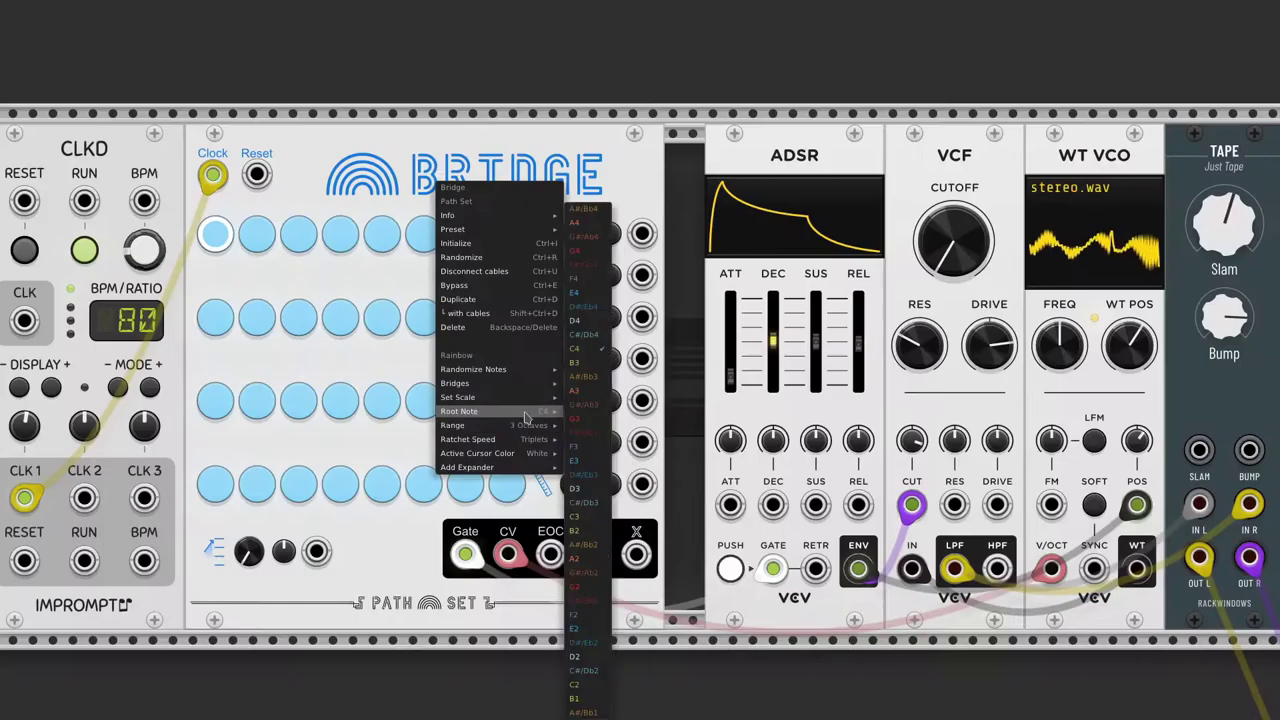
Pick a root note for the Bridge sequencer so its pads show rainbow note colours
left_click(576, 419)
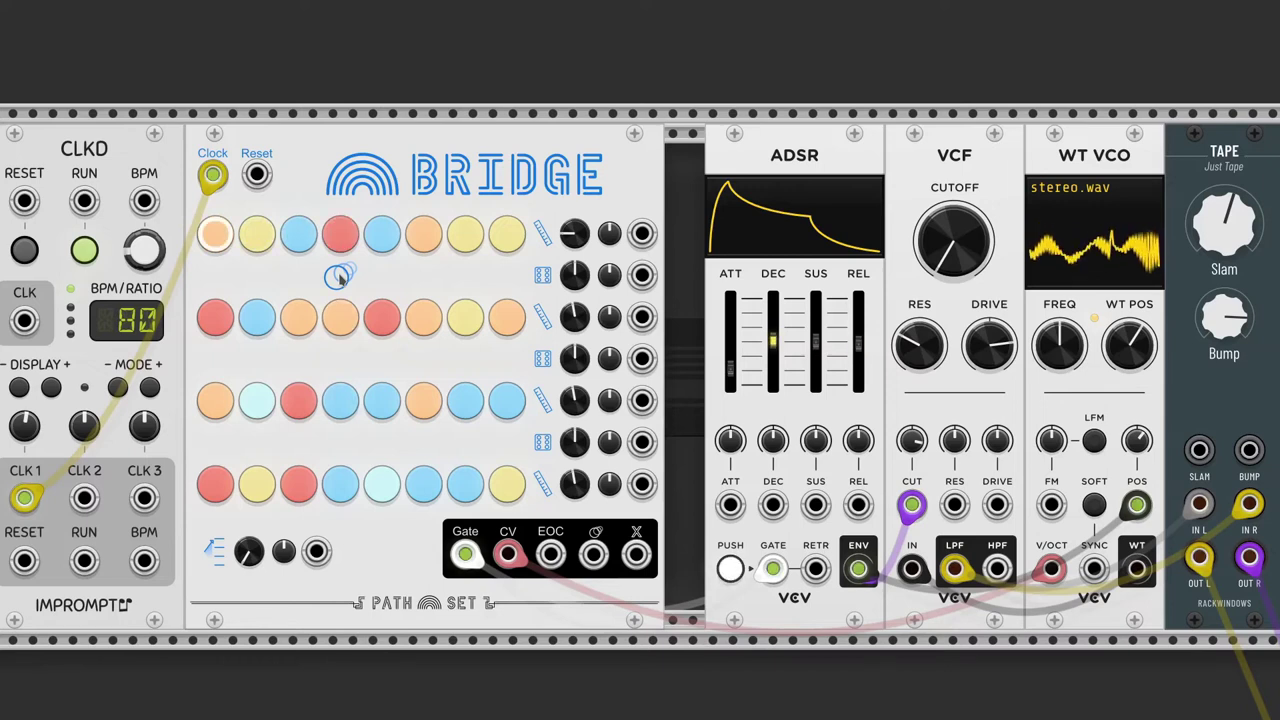
Set the first bridge to Borrow mode and check the A/B odds knob options
right_click(340, 278)
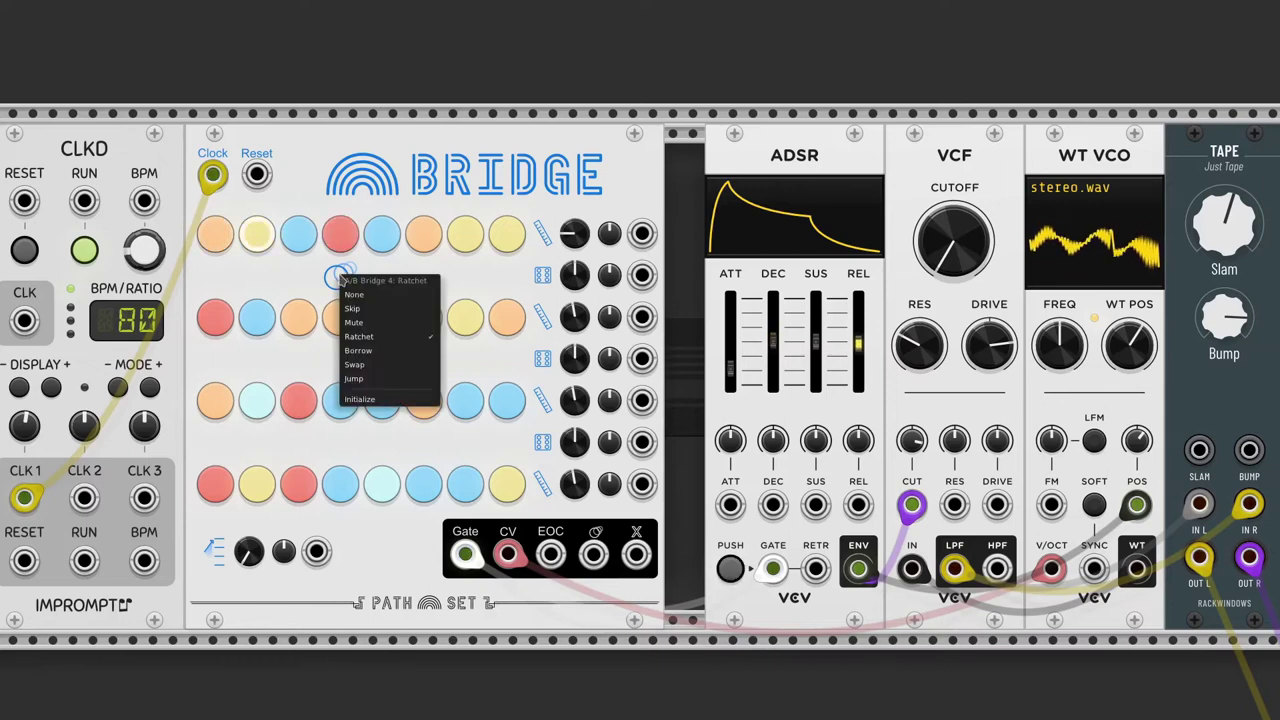
left_click(391, 363)
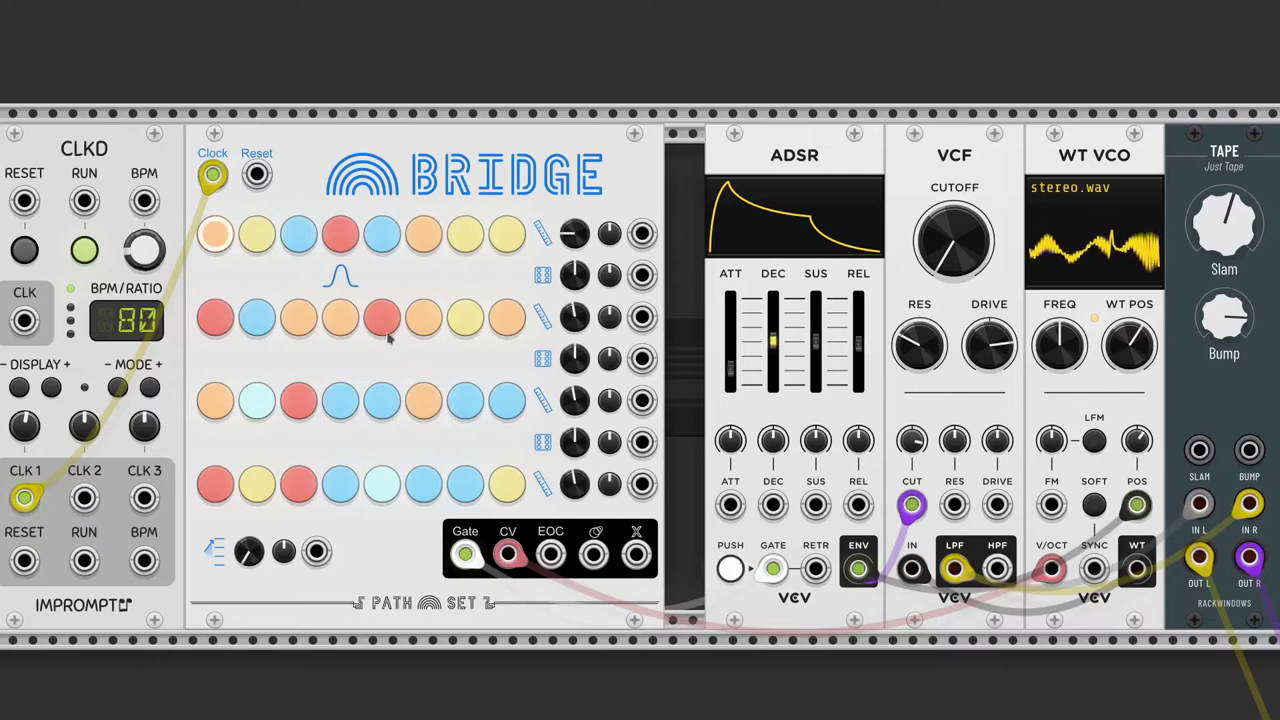
right_click(572, 278)
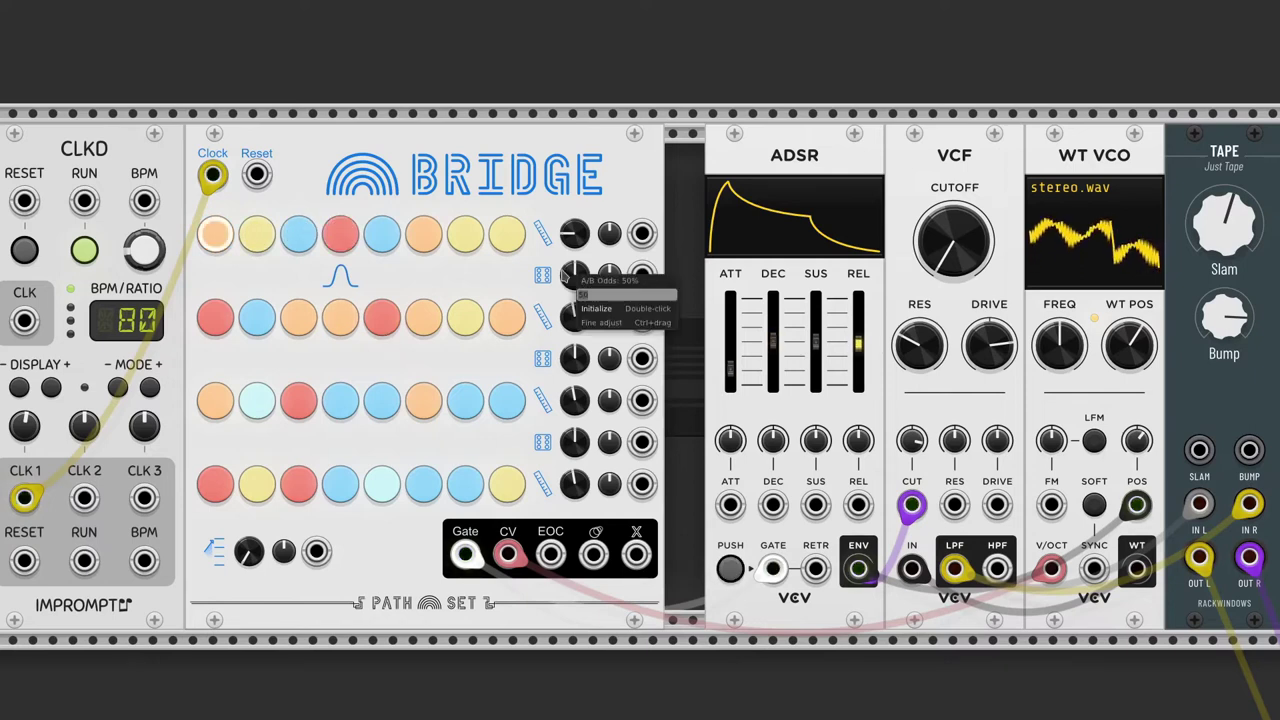
left_click(566, 276)
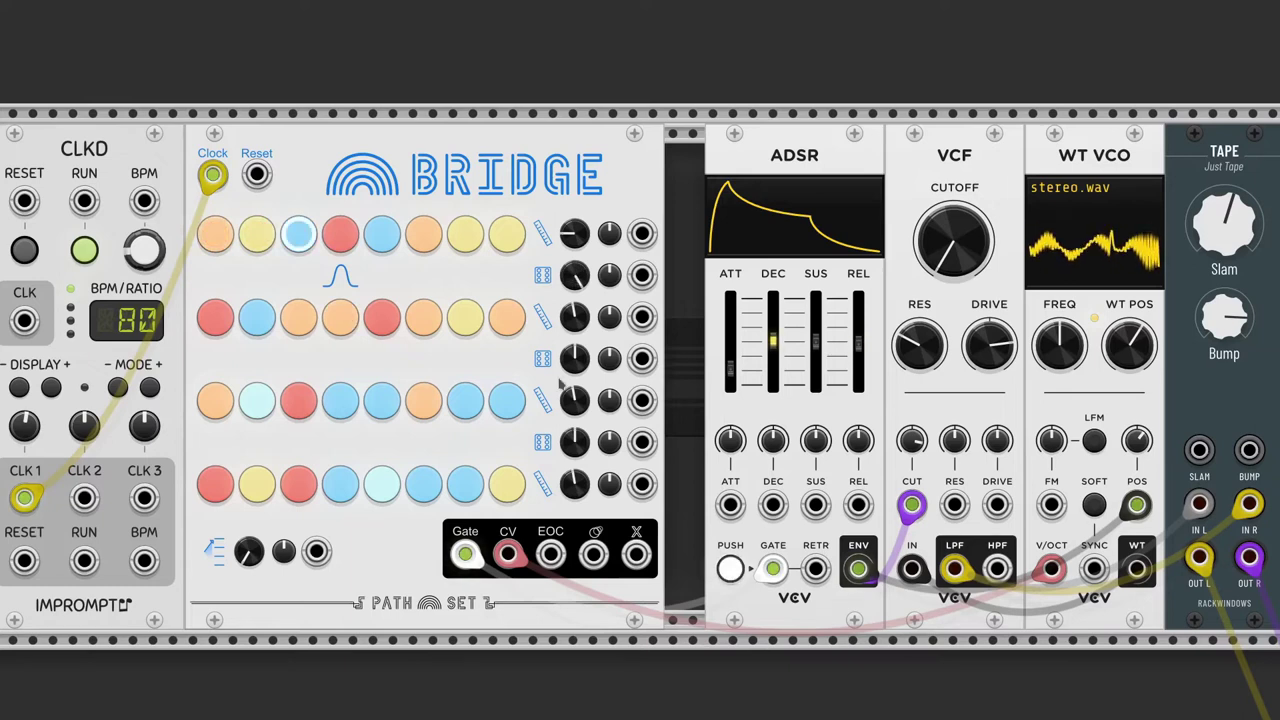
Switch that bridge to Swap mode, then to Jump mode
left_click(347, 274)
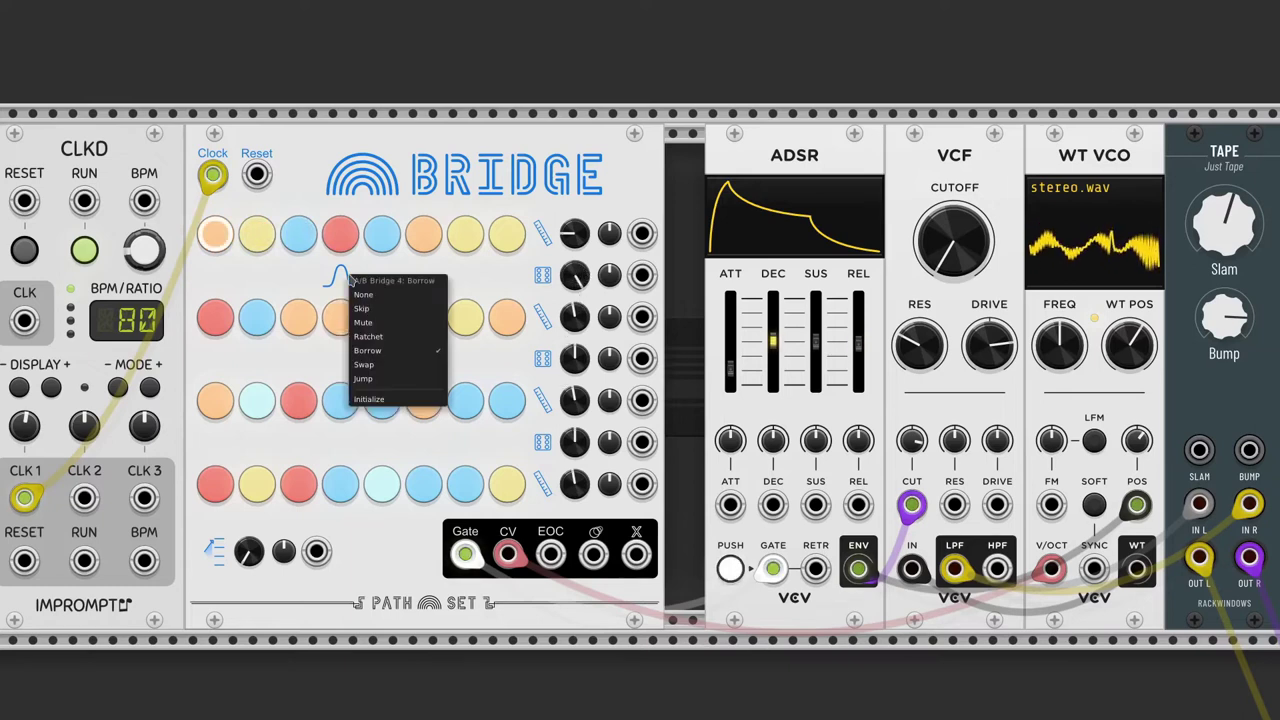
left_click(423, 368)
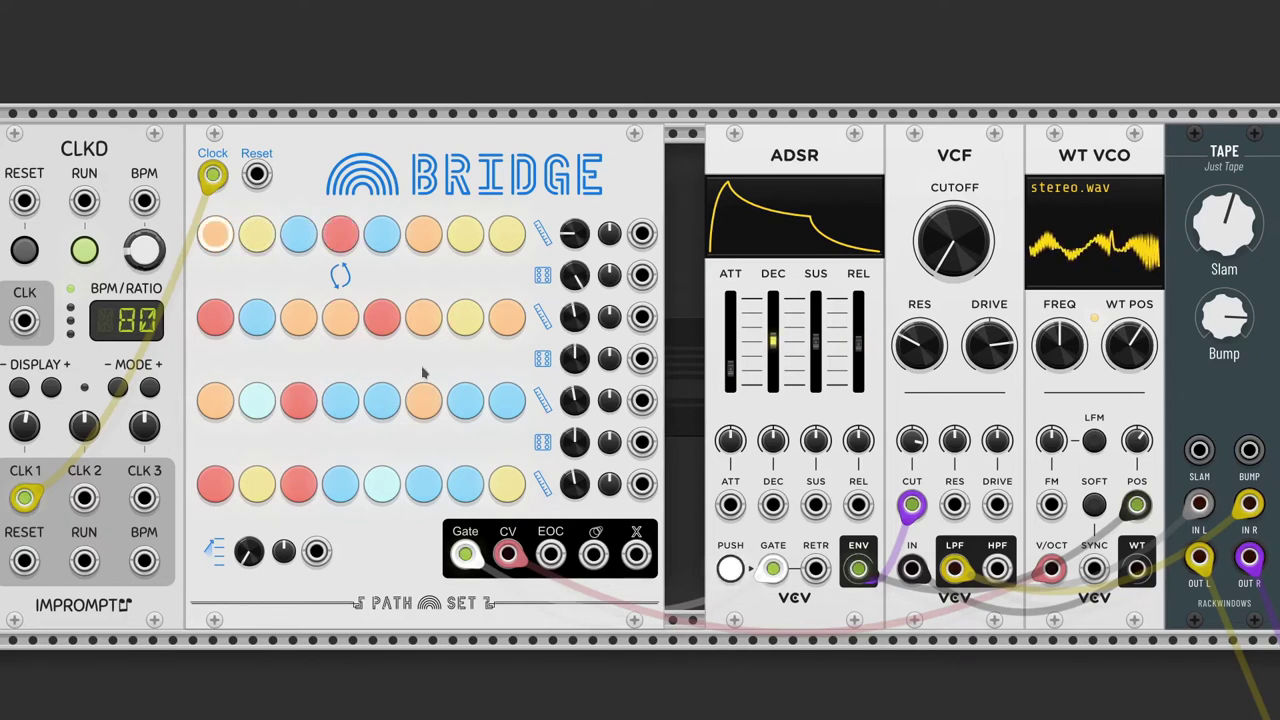
left_click(340, 275)
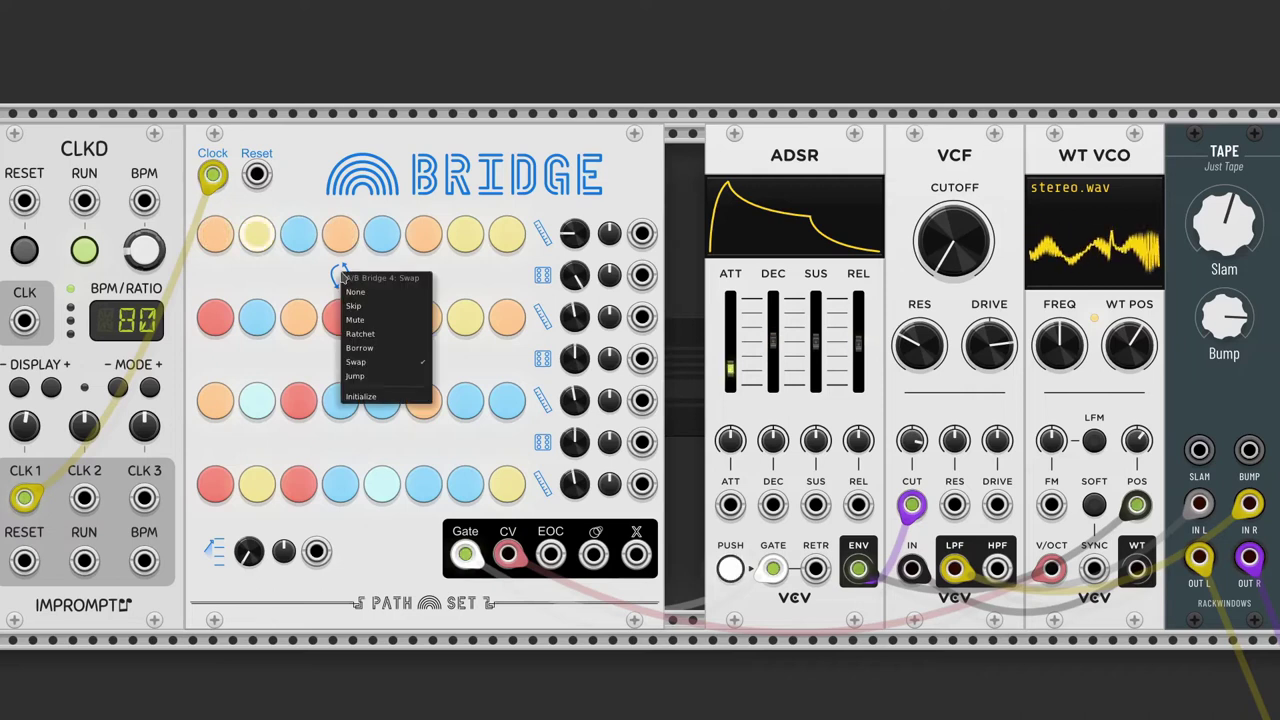
left_click(410, 384)
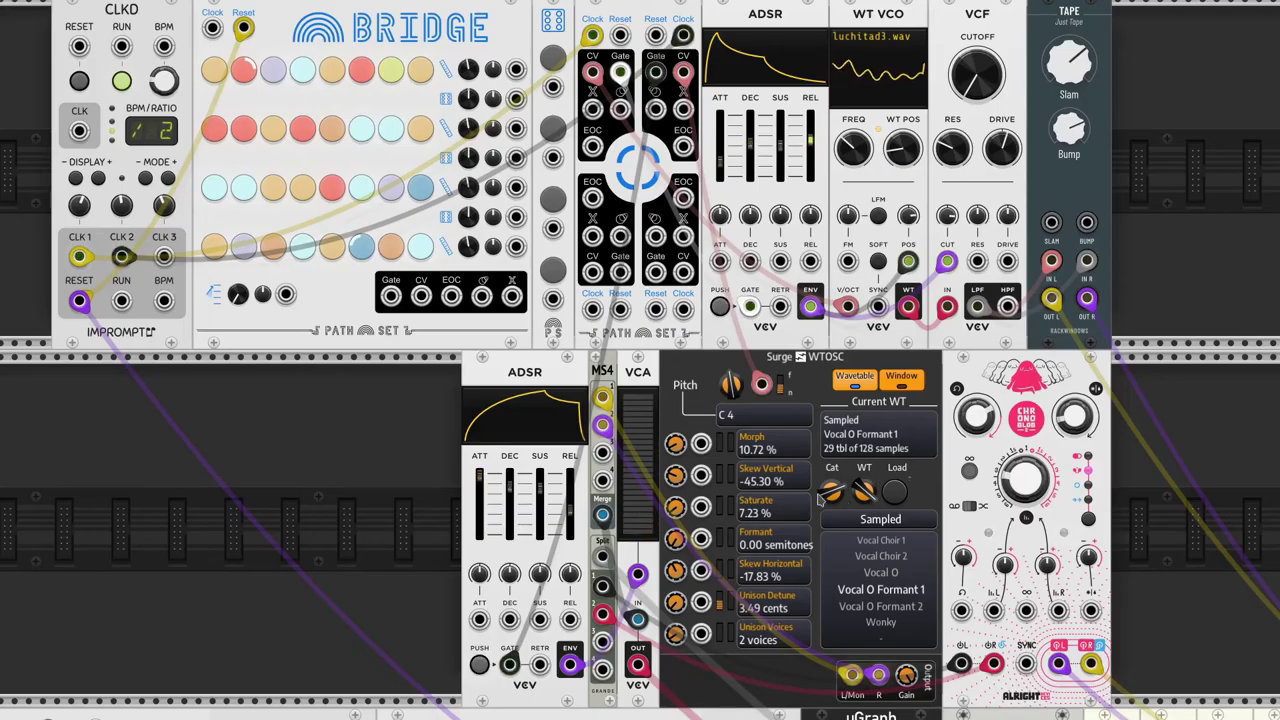
Turn Surge WTOSC's Cat knob to the Rhythmic wavetable category
mouse_move(862, 490)
left_mouse_down()
mouse_move(862, 478)
mouse_move(840, 498)
left_mouse_up()
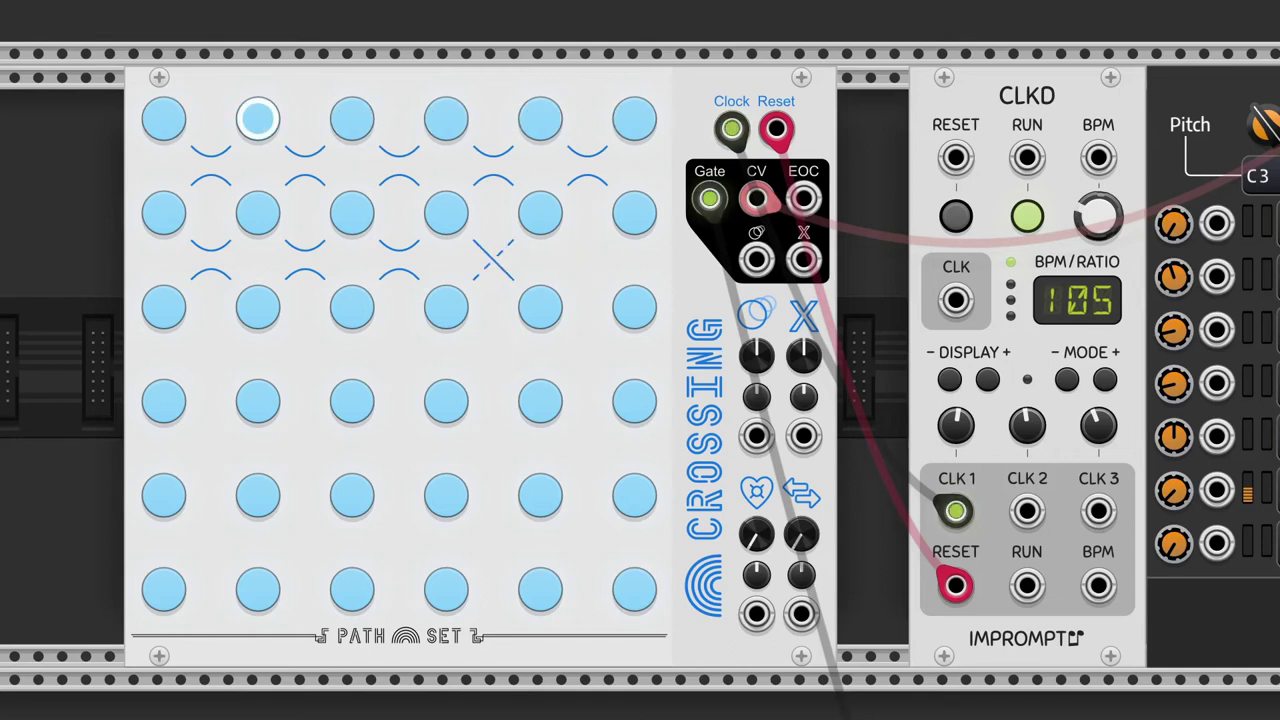
Move a crossing to the middle columns and cycle the top connector through bounce, crossing and diagonal
left_click(488, 262)
left_click(398, 262)
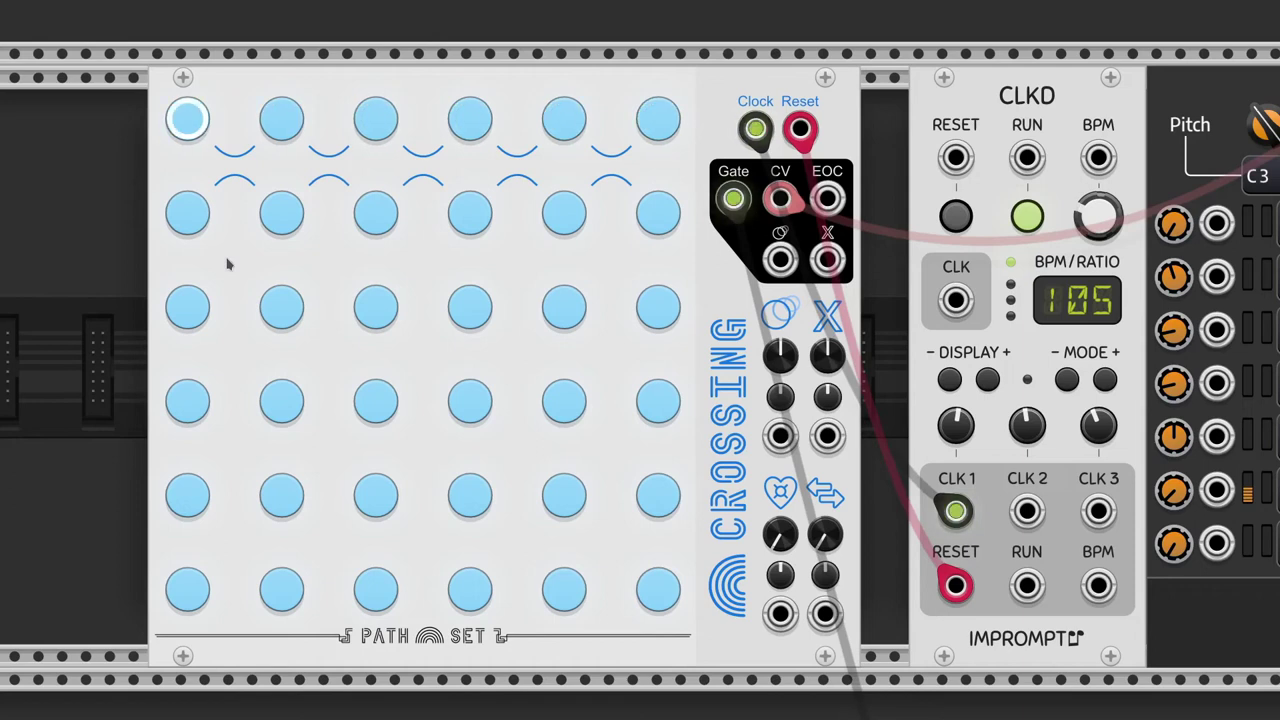
left_click(428, 181)
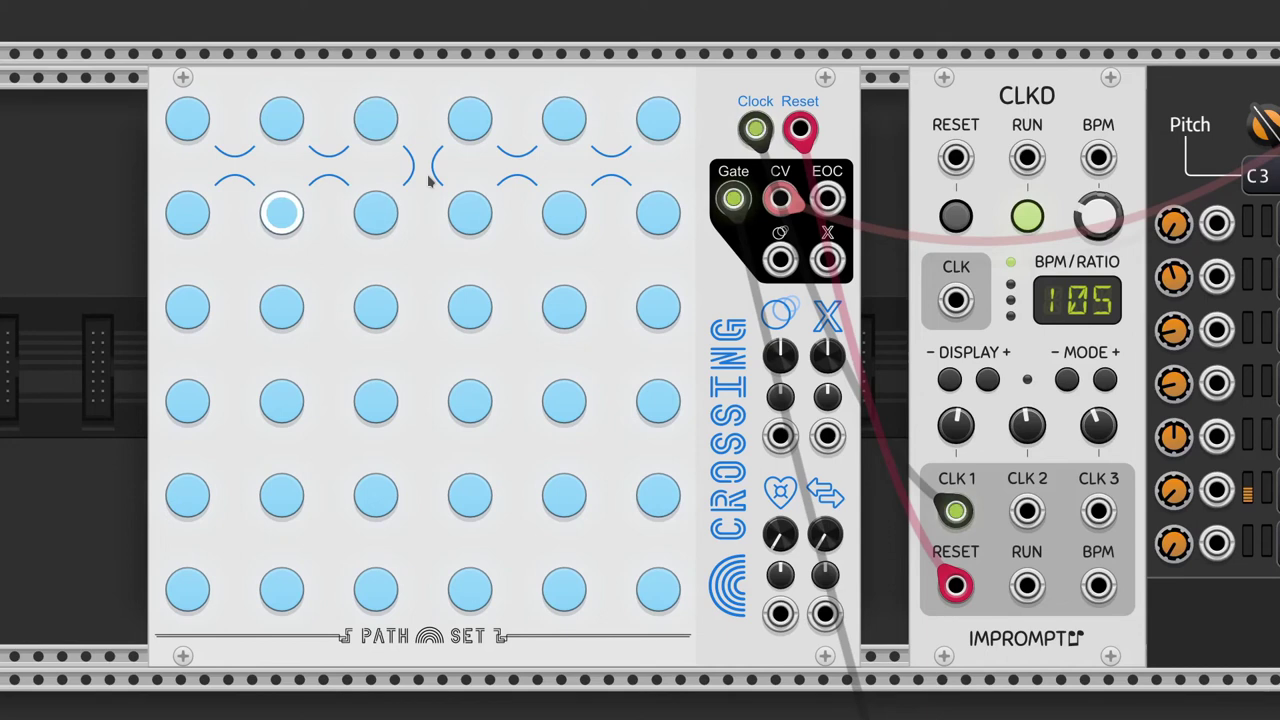
left_click(428, 181)
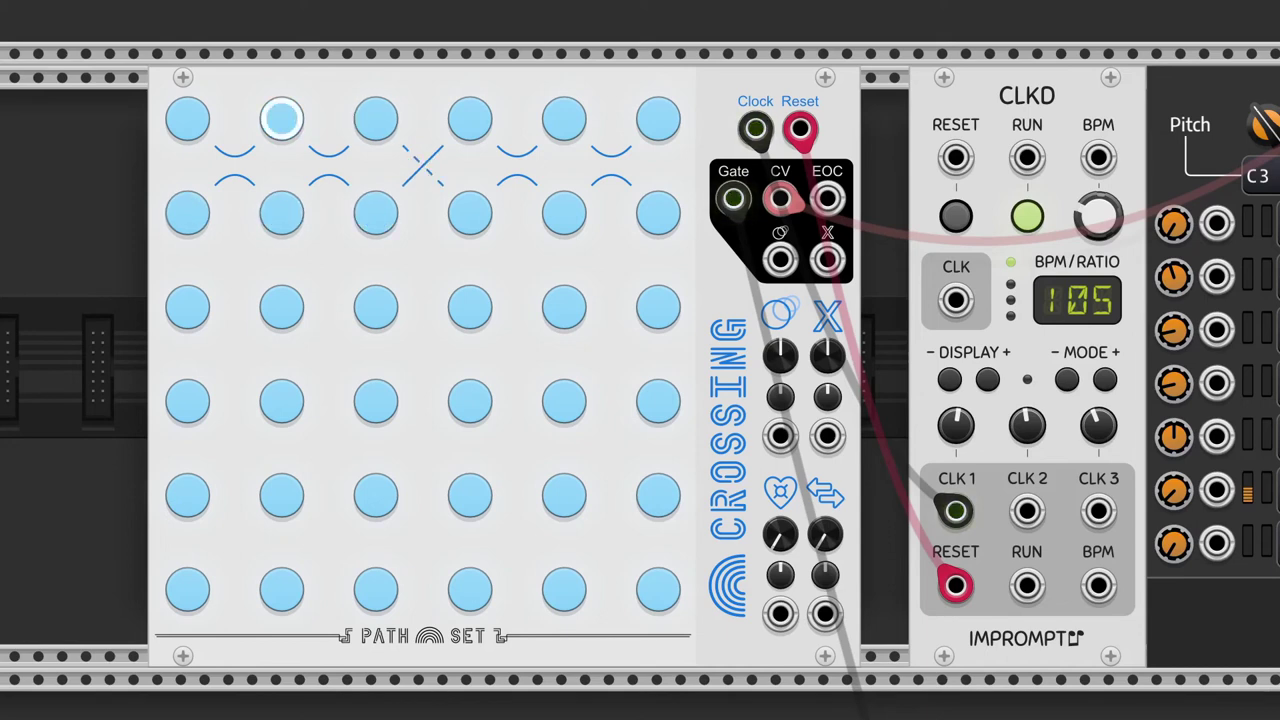
left_click(428, 181)
left_click(428, 181)
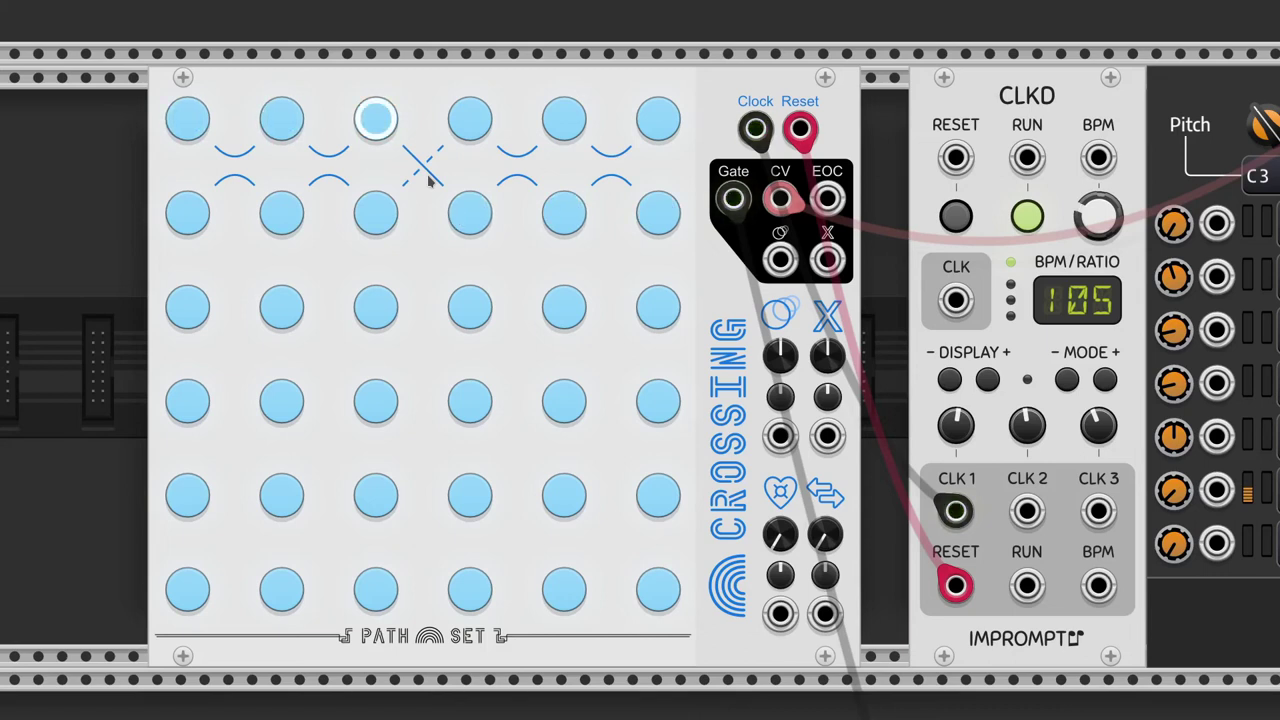
left_click(428, 180)
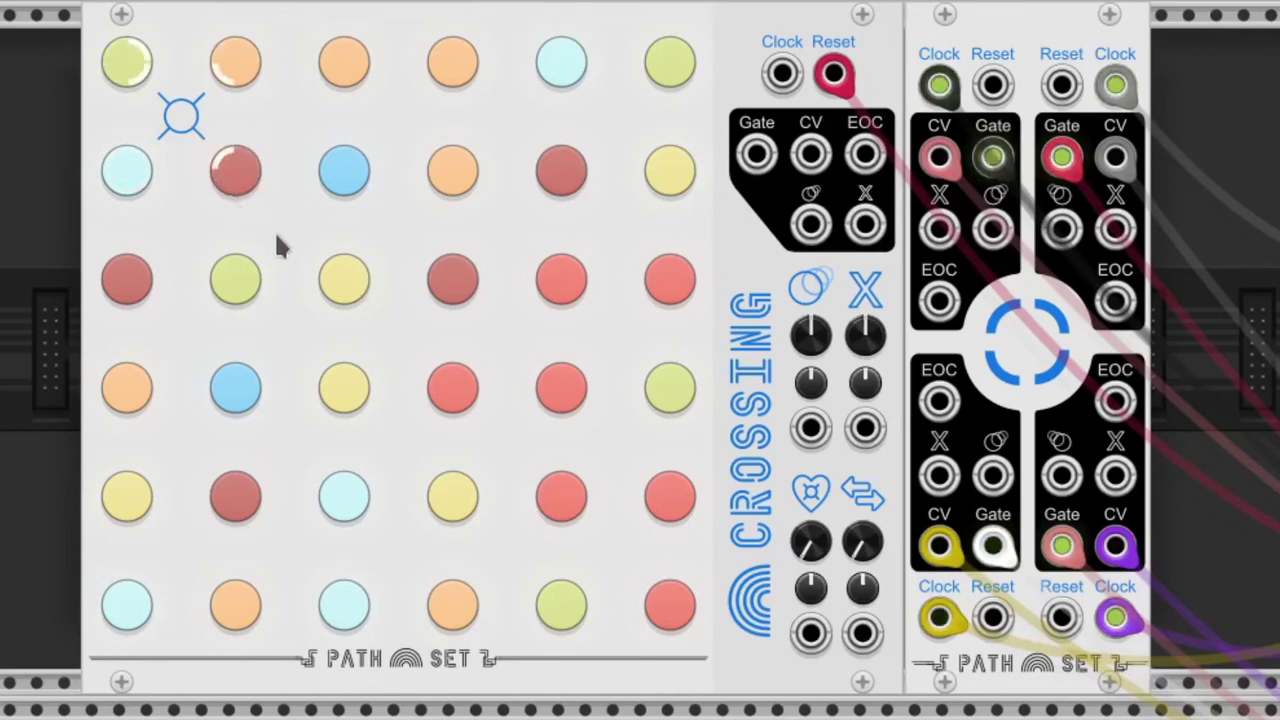
Add a connector in the Crossing's second gap between rows two and three, cycling it to a dashed diagonal
left_click(292, 228)
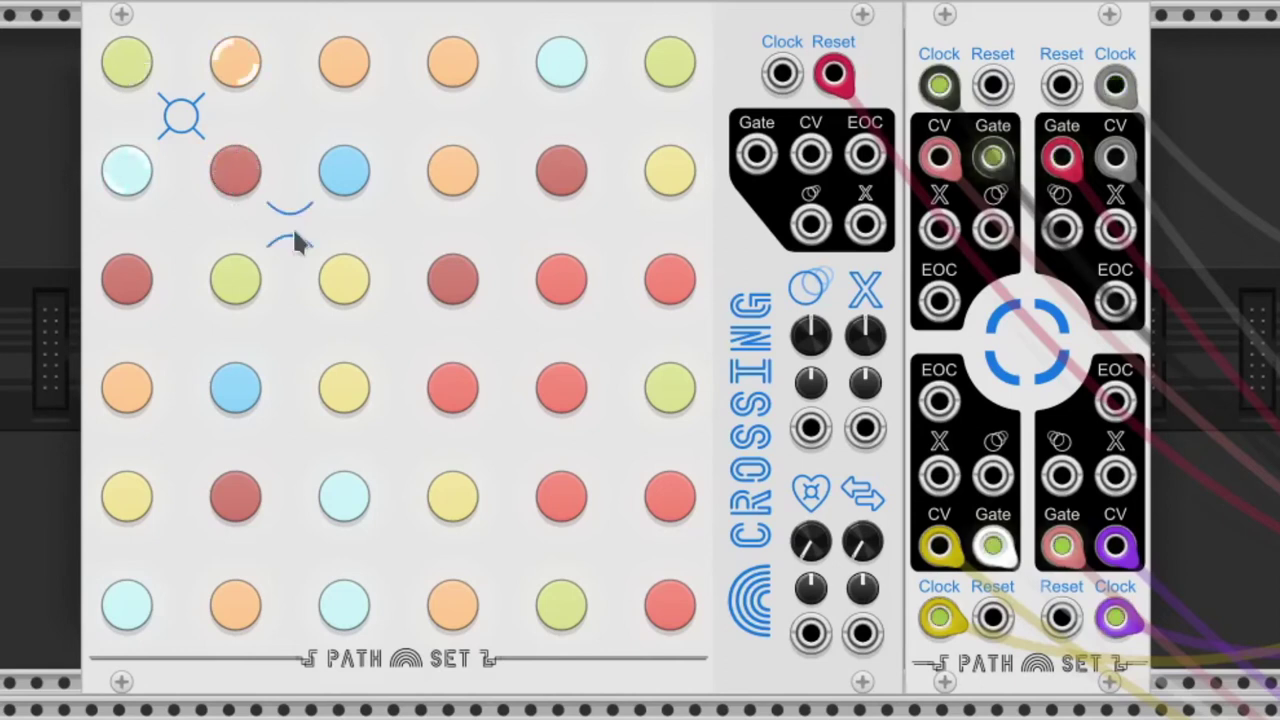
left_click(293, 230)
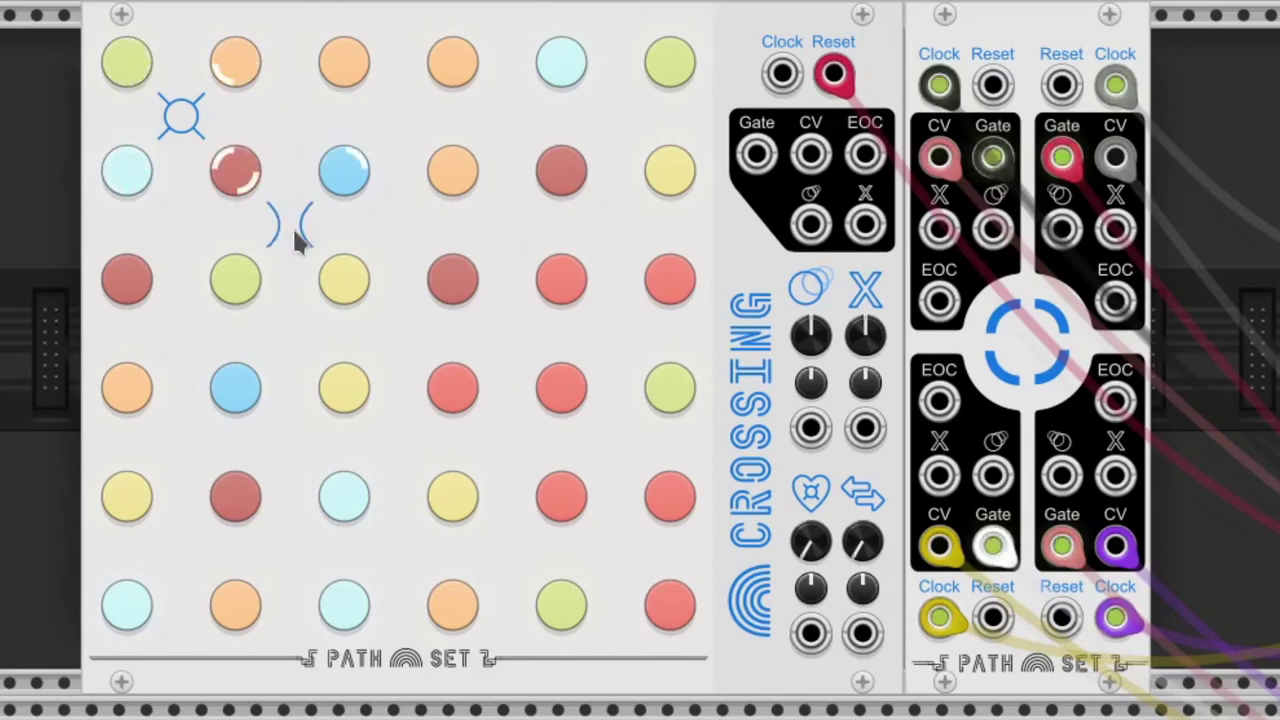
left_click(293, 232)
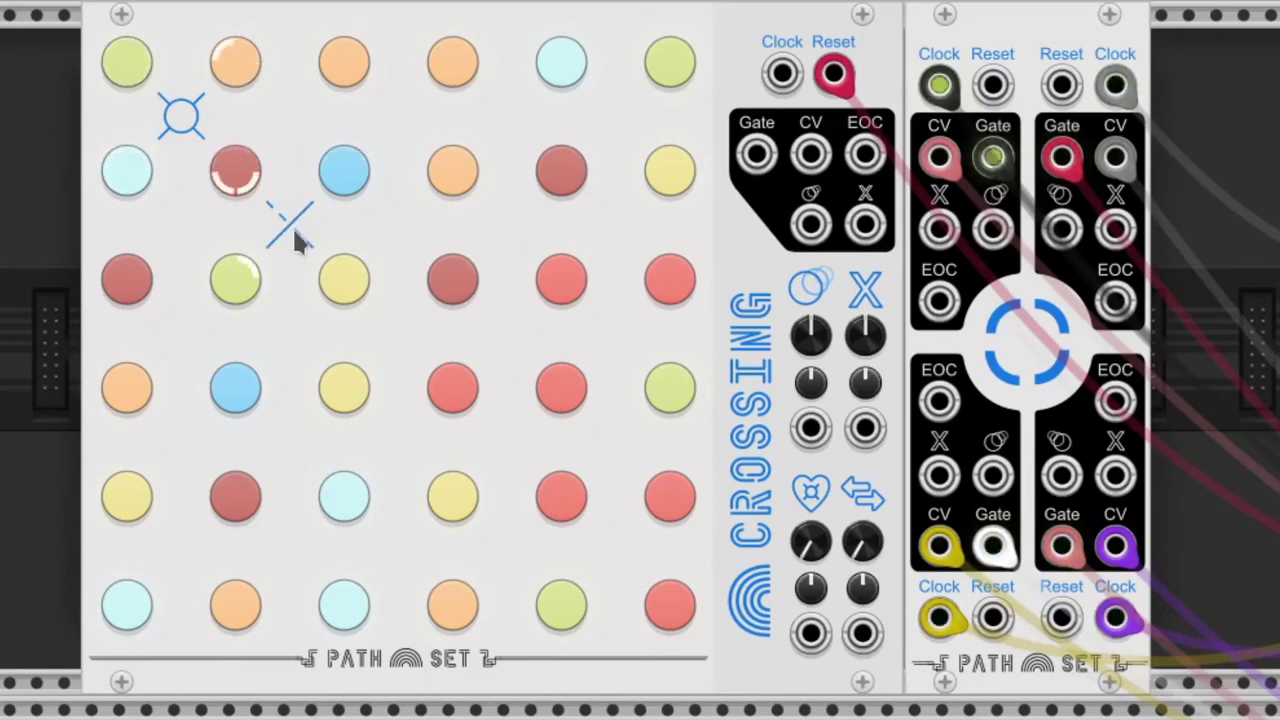